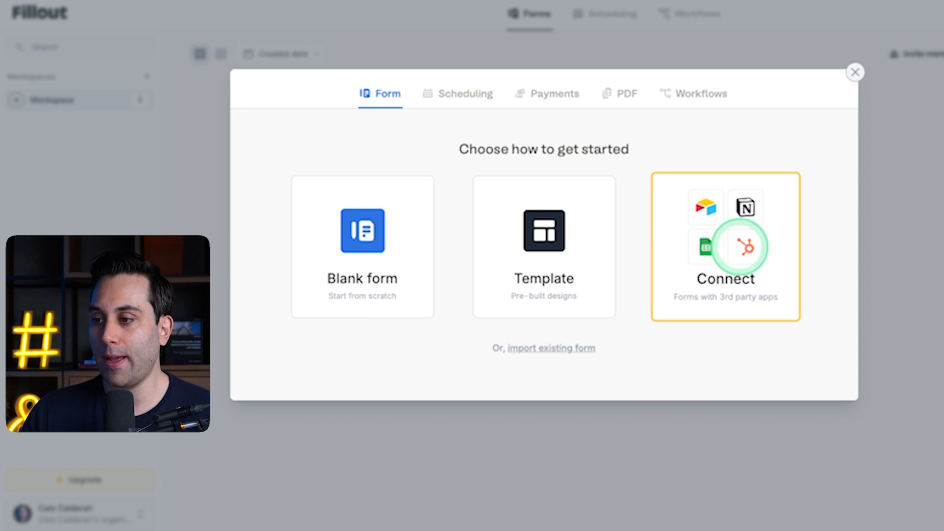
Step: Look through the scheduling, payments, PDF and workflow starting options, and start a blank form from scratch
left_click(447, 94)
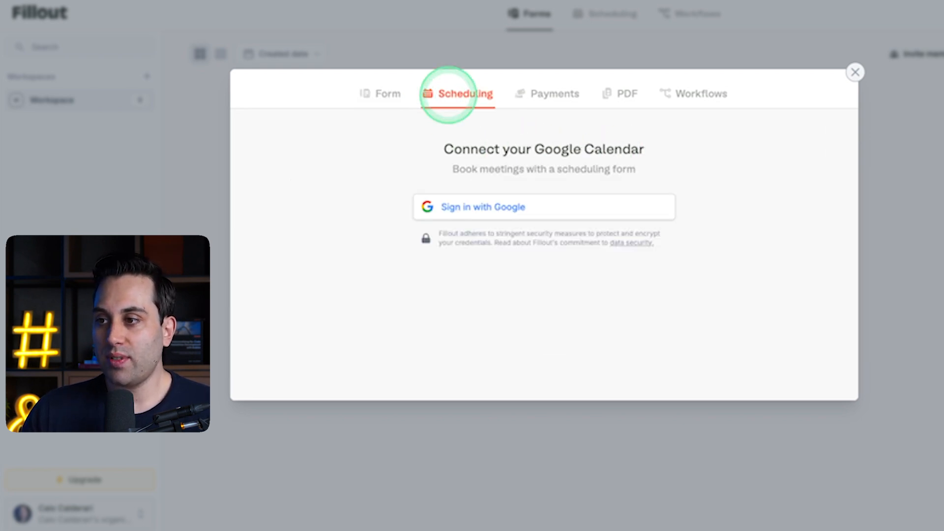
left_click(524, 93)
left_click(620, 94)
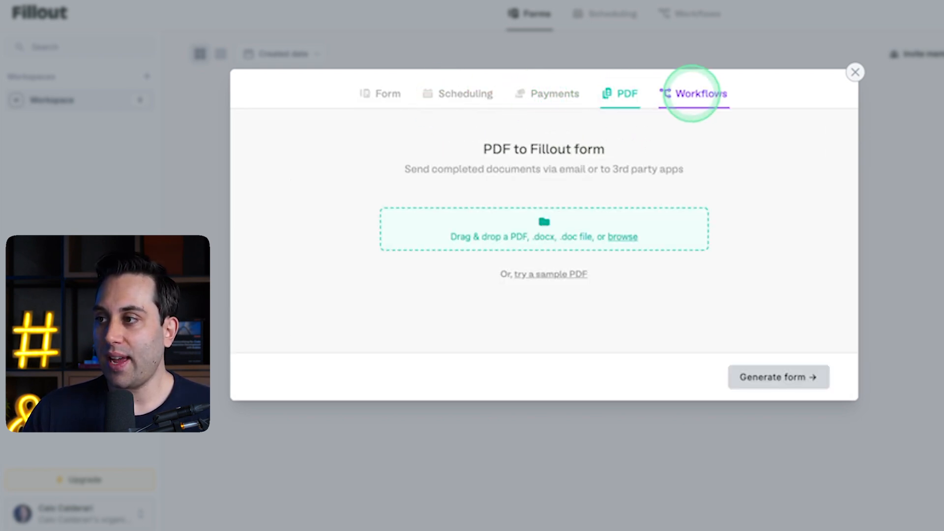
left_click(691, 93)
left_click(379, 93)
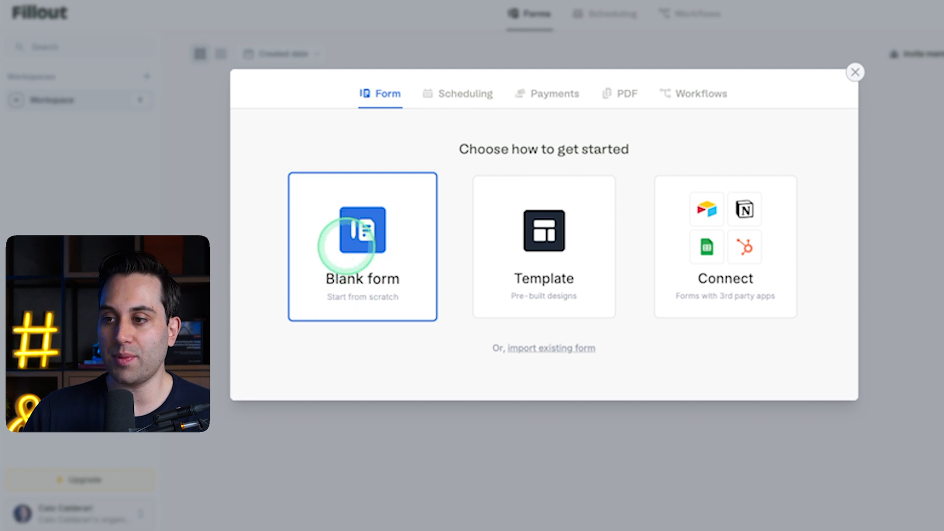
left_click(376, 240)
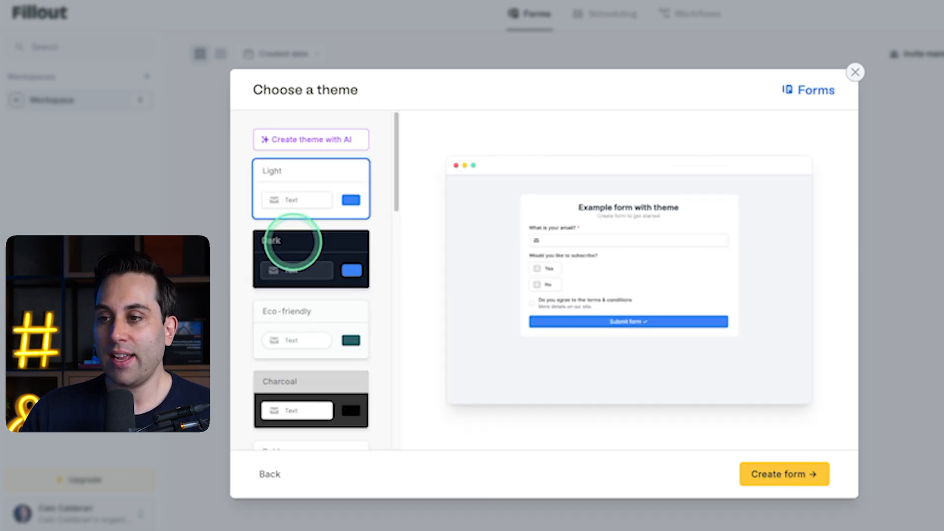
Step: Preview the Dark, Eco-friendly and Charcoal themes and choose the Bold theme for the form
left_click(300, 263)
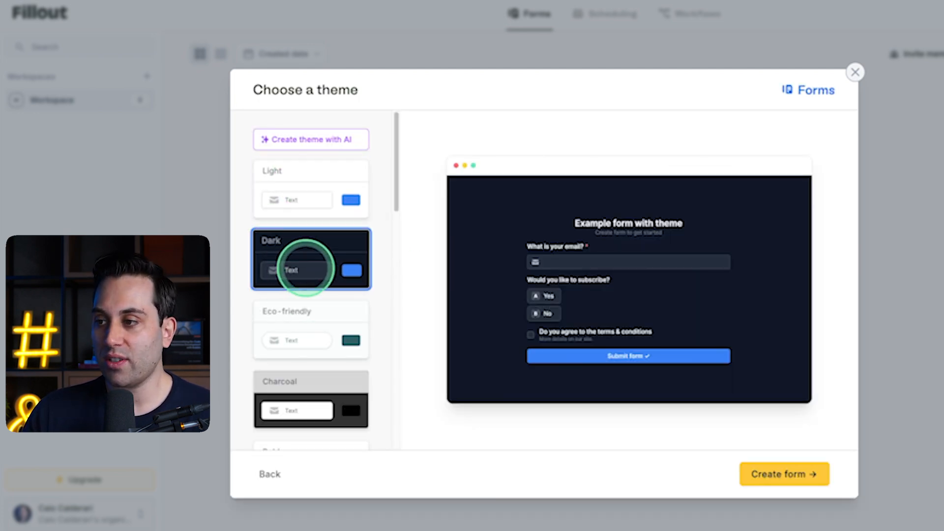
left_click(301, 322)
left_click(314, 392)
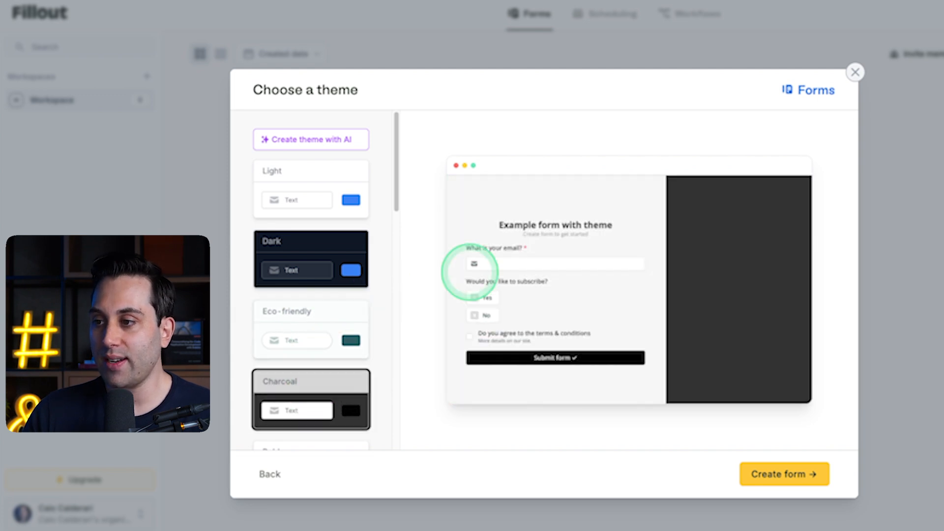
left_click(290, 314)
left_click(309, 254)
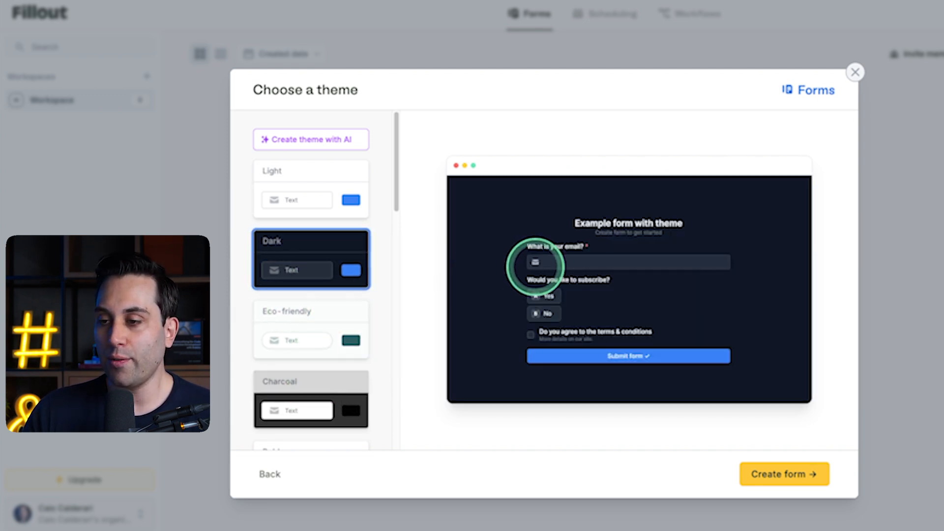
scroll(295, 280, "down", 2)
scroll(270, 308, "down", 1)
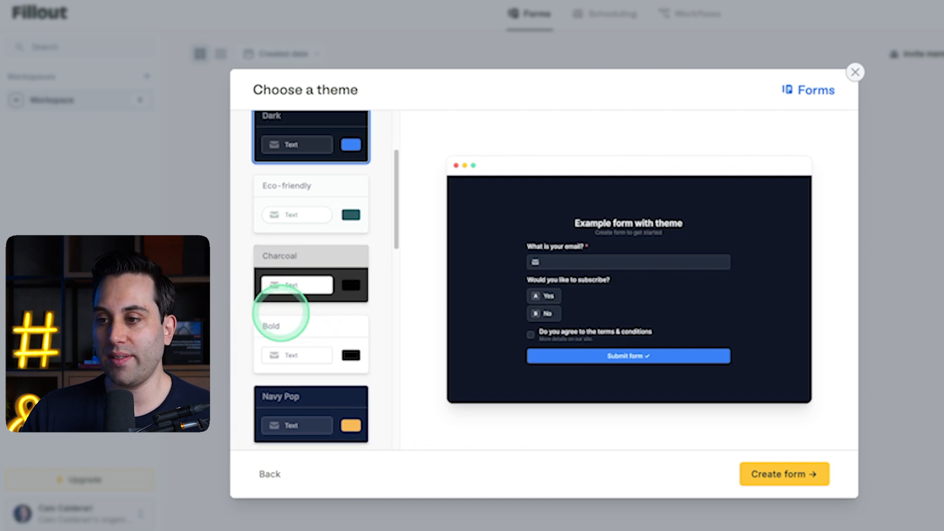
left_click(296, 291)
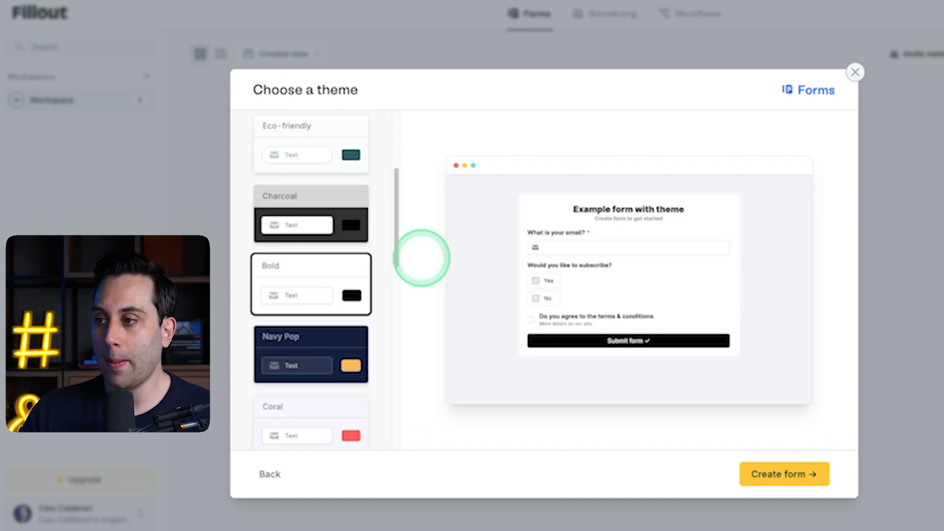
Step: Check the remaining themes, create the form with the chosen theme and name it "Request Discount"
scroll(290, 290, "down", 1)
scroll(290, 290, "down", 10)
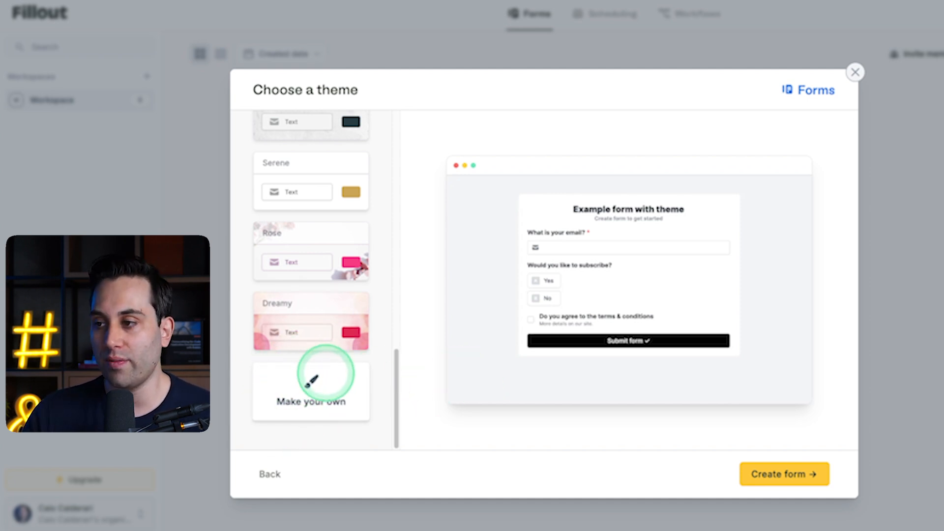
scroll(326, 342, "up", 15)
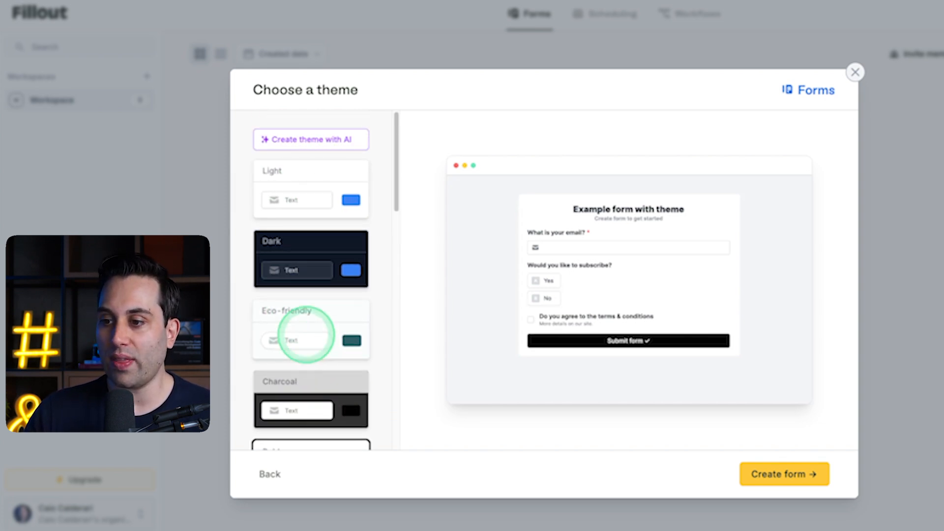
scroll(314, 352, "down", 3)
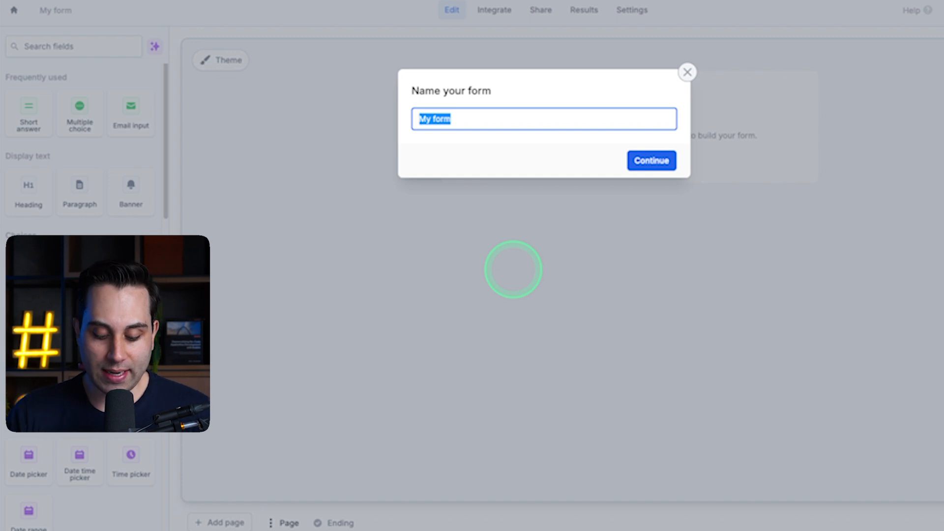
type("unt")
left_click(643, 159)
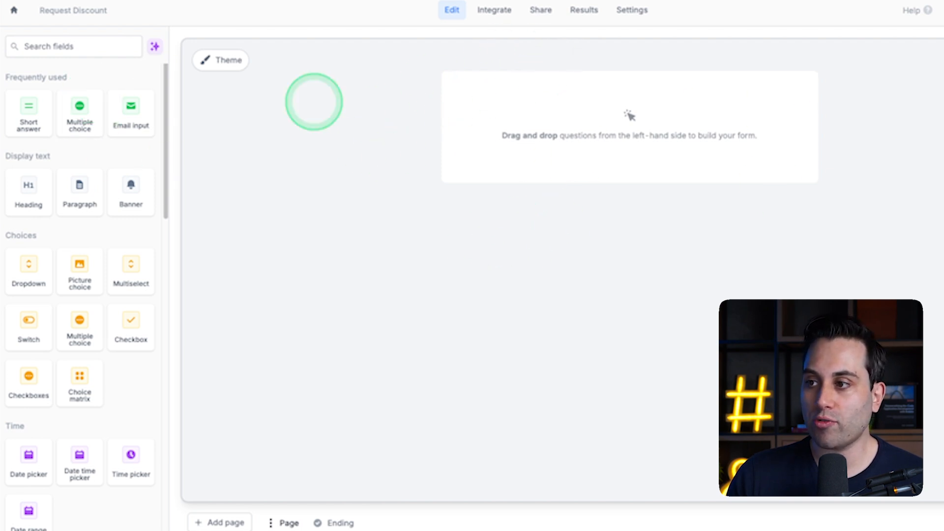
Step: Add a short answer question to the empty page and a multiple choice question below it
left_click_drag(29, 109, 54, 112)
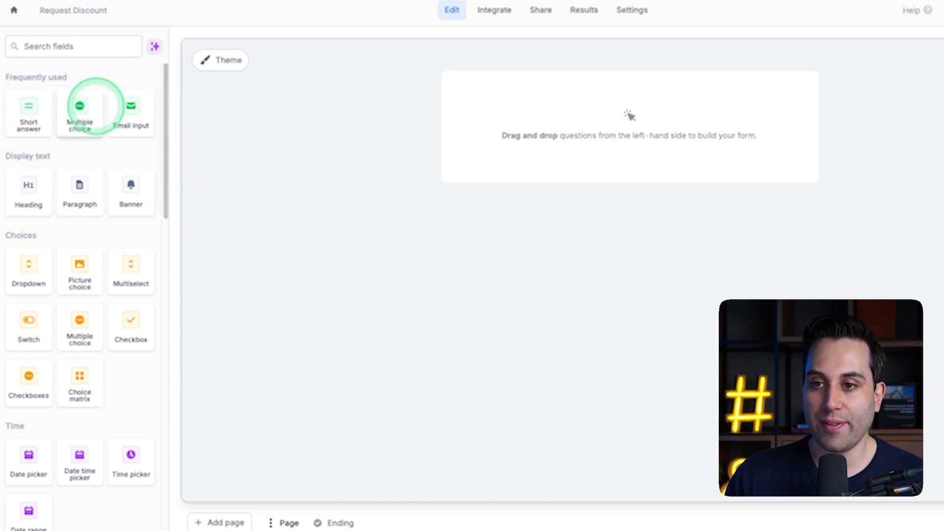
scroll(80, 249, "down", 8)
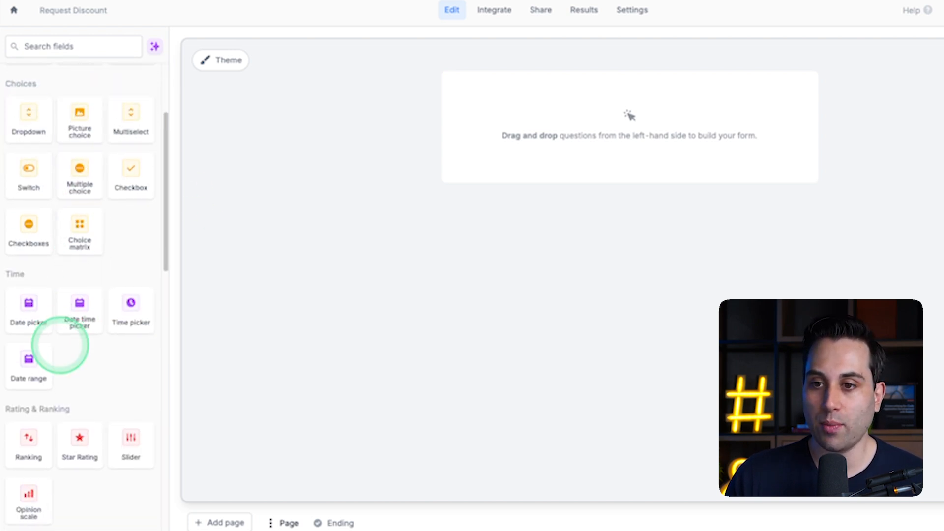
scroll(46, 413, "down", 3)
scroll(36, 128, "up", 12)
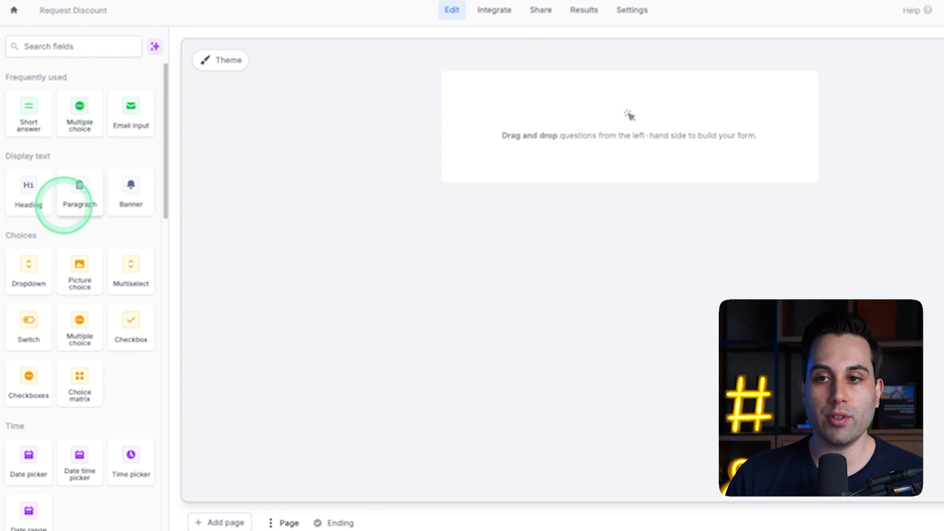
left_click_drag(43, 133, 176, 102)
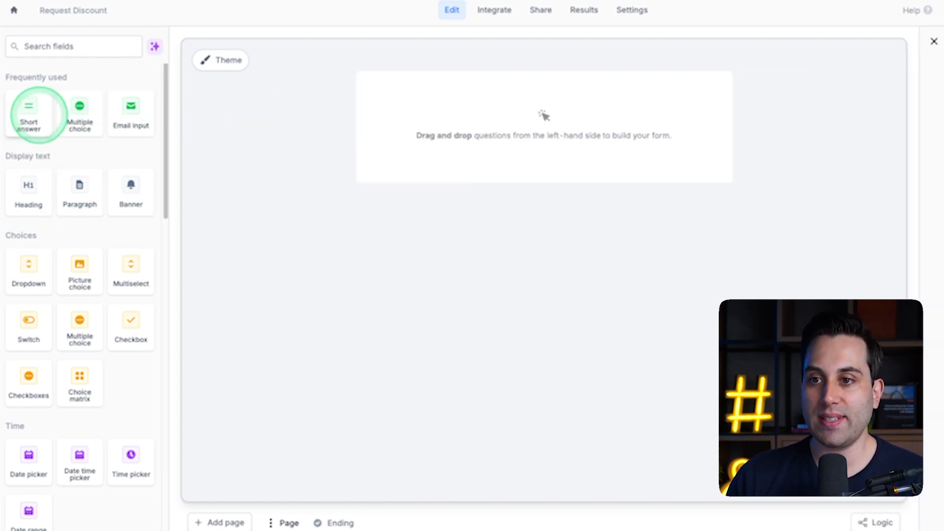
left_click(34, 113)
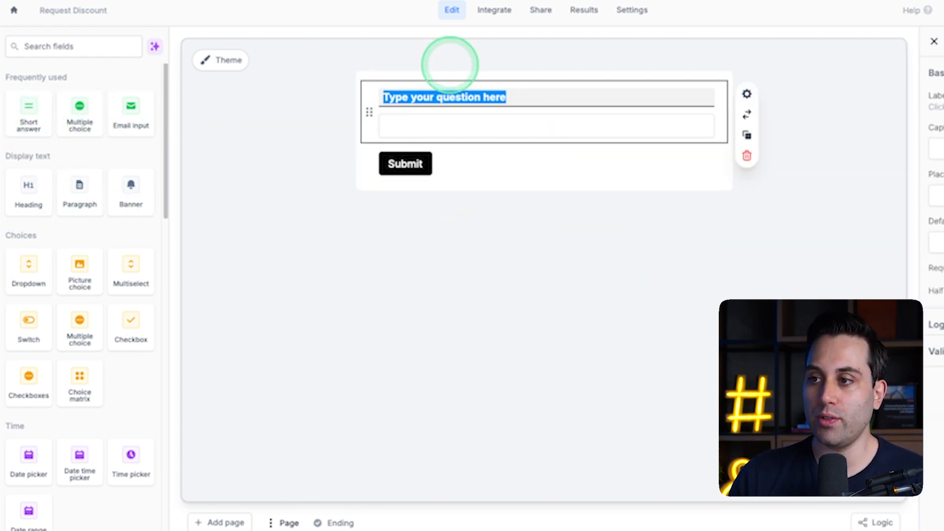
left_click_drag(80, 110, 416, 168)
Step: Label the short answer question "Client Name" and make the multiple choice question required
left_click(495, 322)
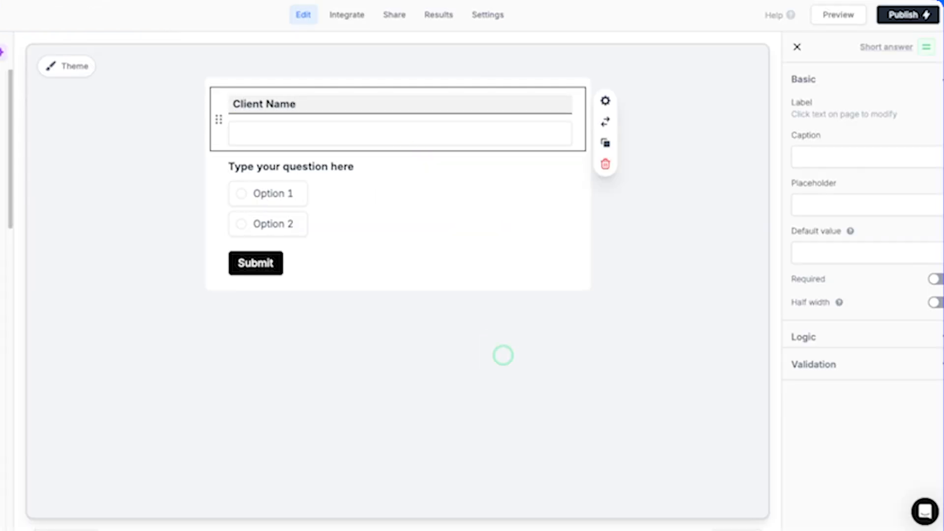
left_click(331, 160)
left_click(930, 354)
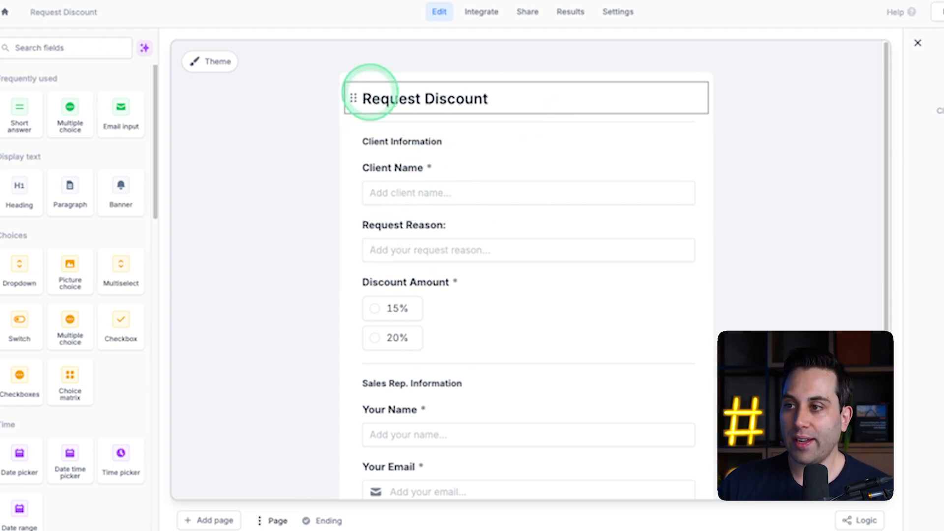
Step: Review the client and sales rep. sections of the Request Discount form and the full list of available field types
scroll(453, 143, "down", 1)
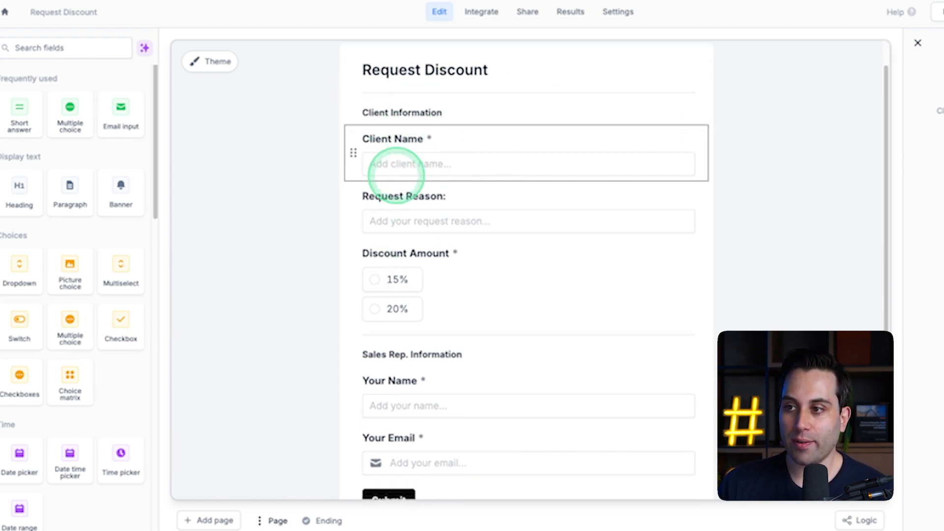
scroll(389, 163, "down", 1)
scroll(423, 140, "down", 1)
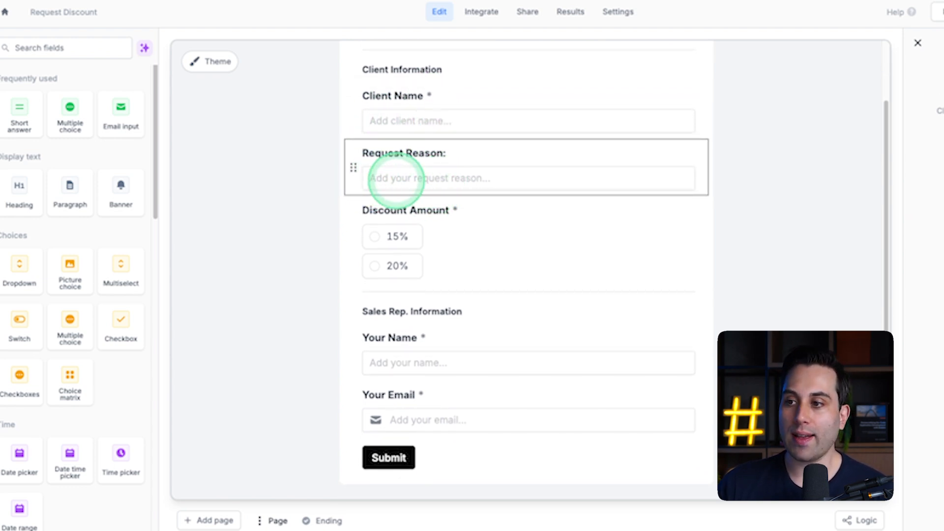
scroll(427, 192, "down", 1)
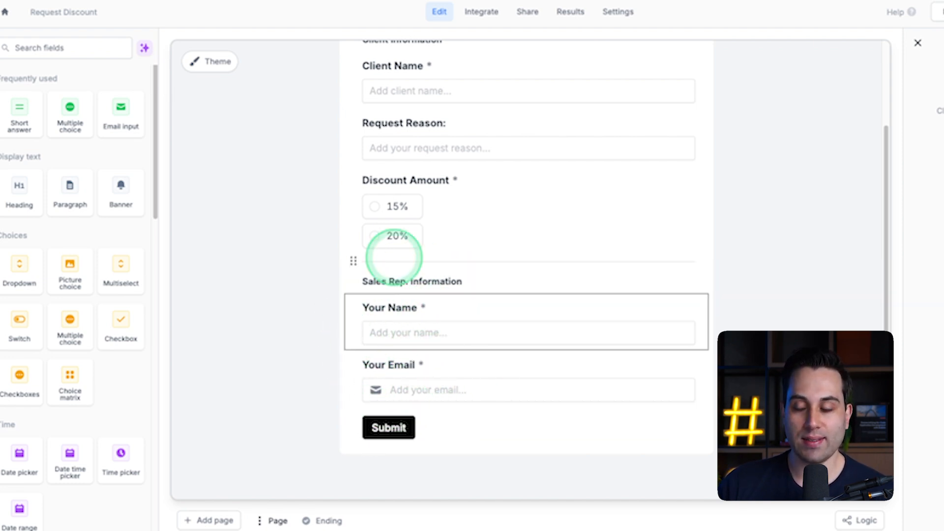
scroll(430, 359, "up", 3)
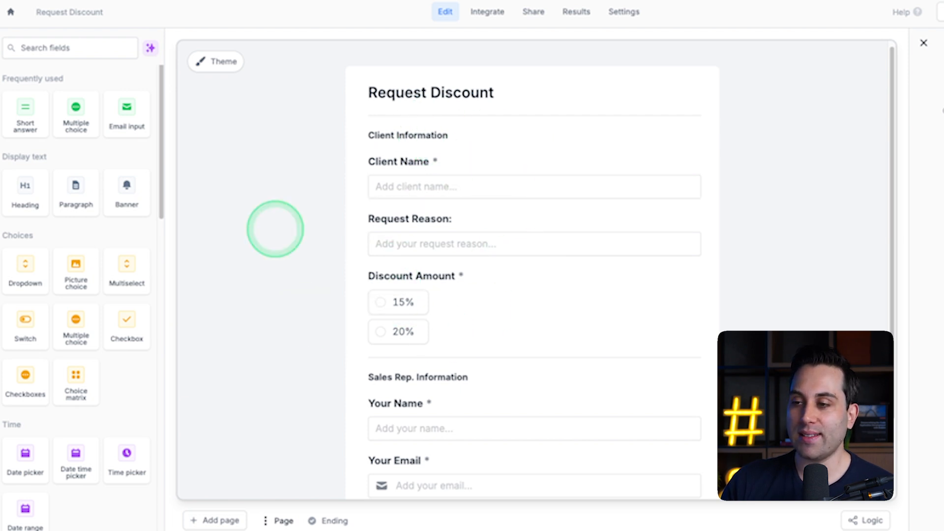
scroll(590, 322, "down", 3)
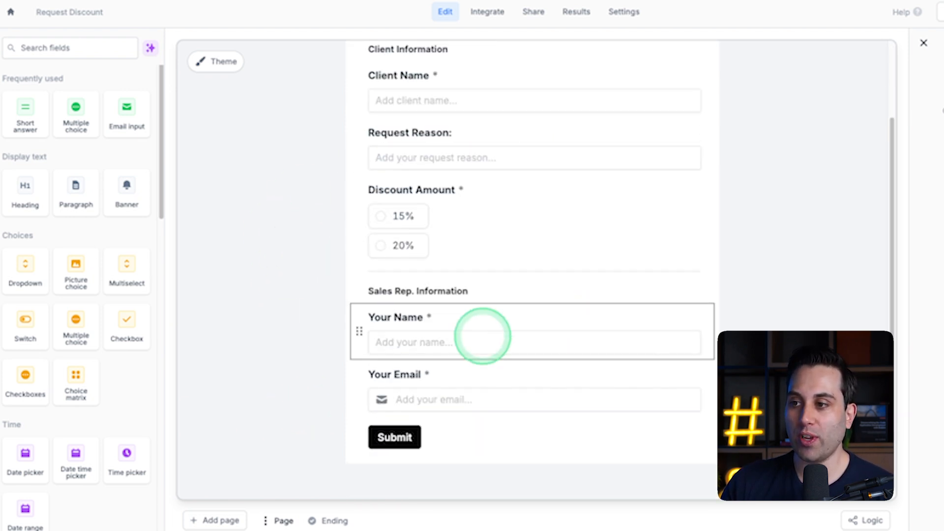
scroll(418, 295, "up", 3)
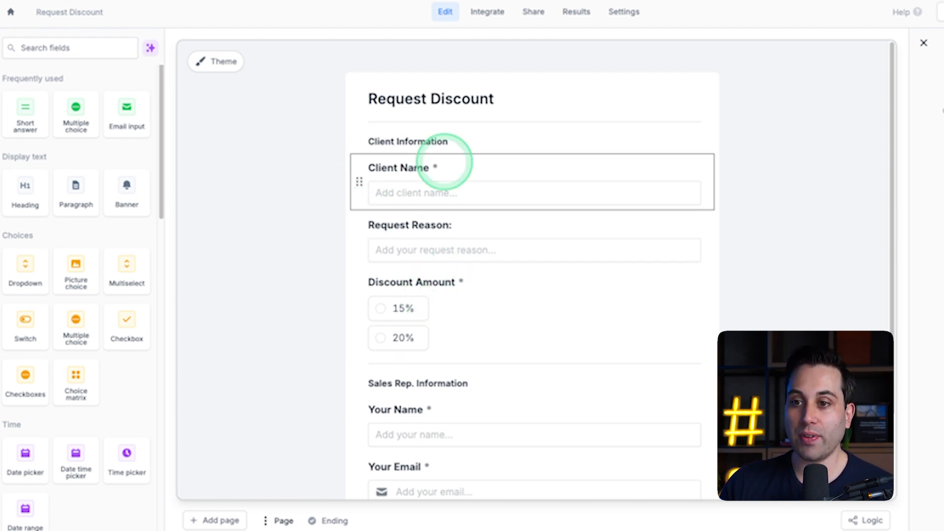
scroll(120, 274, "down", 2)
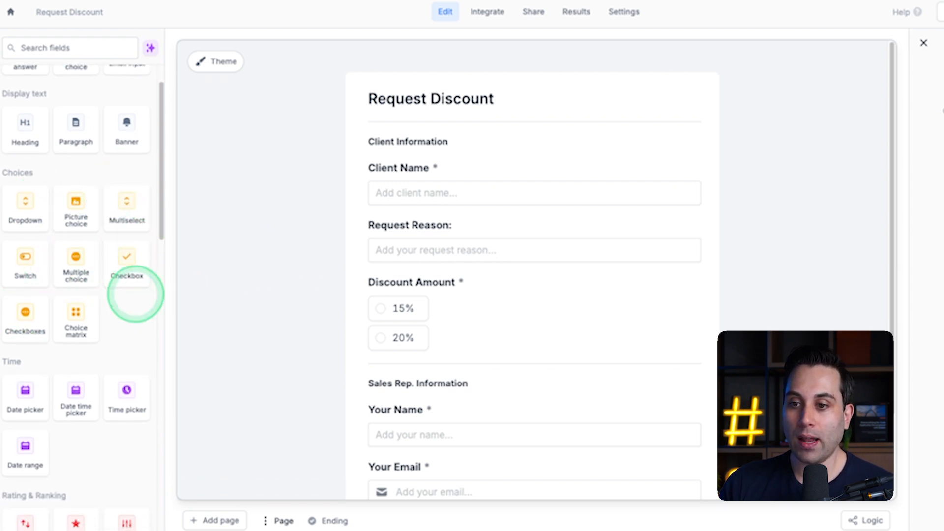
scroll(136, 294, "down", 10)
scroll(68, 331, "down", 15)
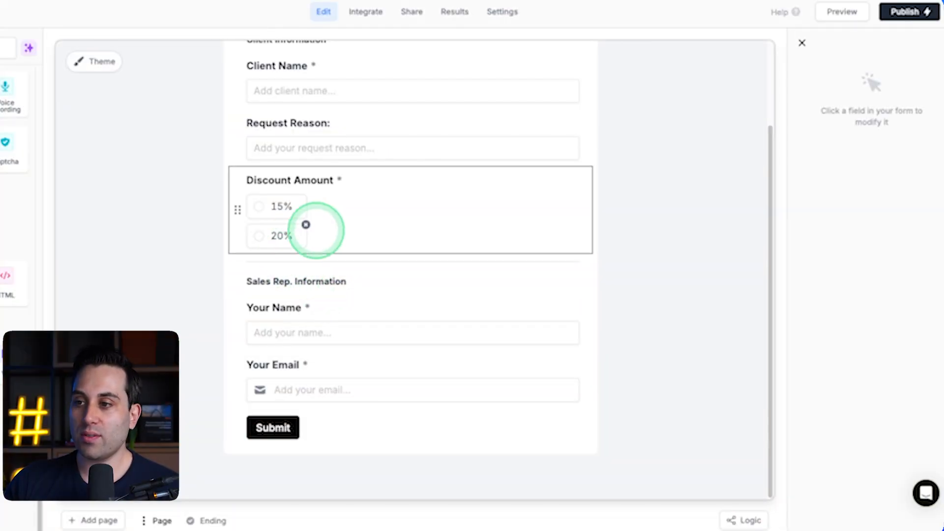
Step: Inspect the settings of the Client Name, Request Reason and Discount Amount questions, and review the whole form
scroll(318, 231, "up", 3)
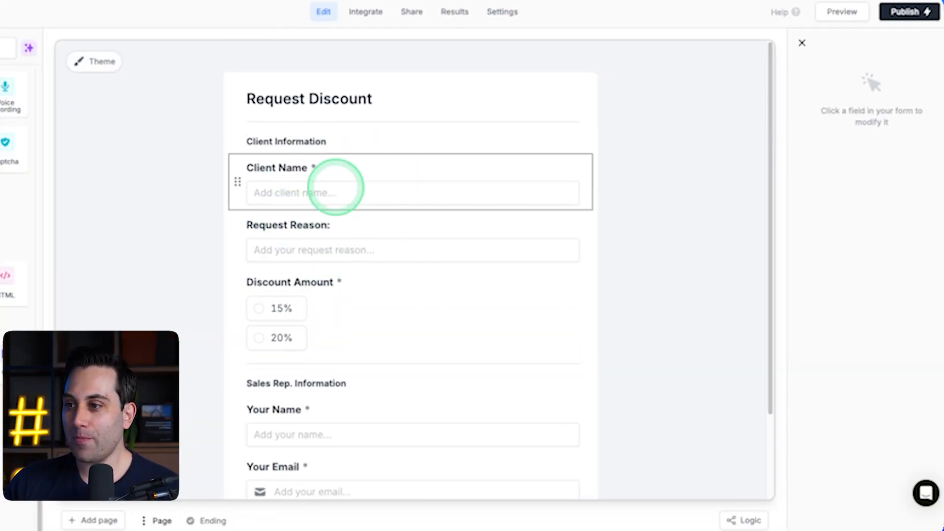
scroll(321, 152, "down", 1)
scroll(352, 122, "down", 1)
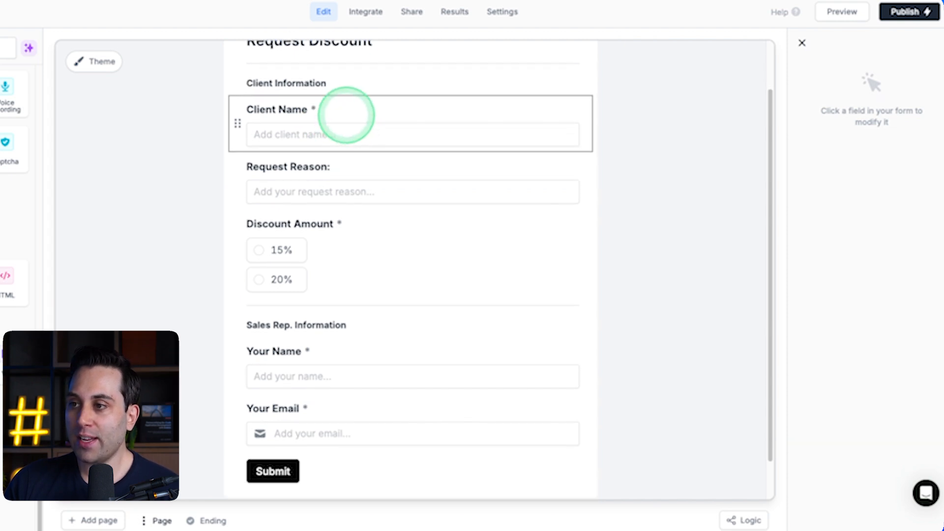
left_click(345, 108)
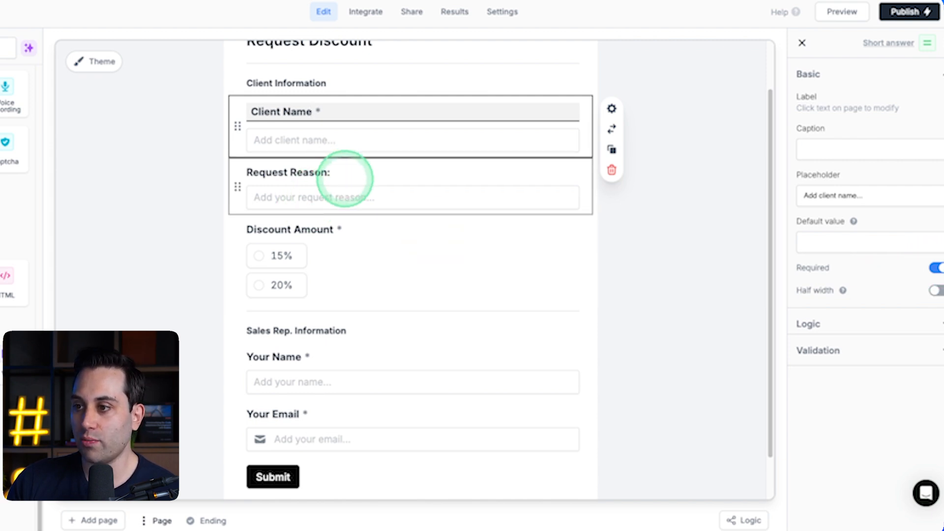
left_click(344, 178)
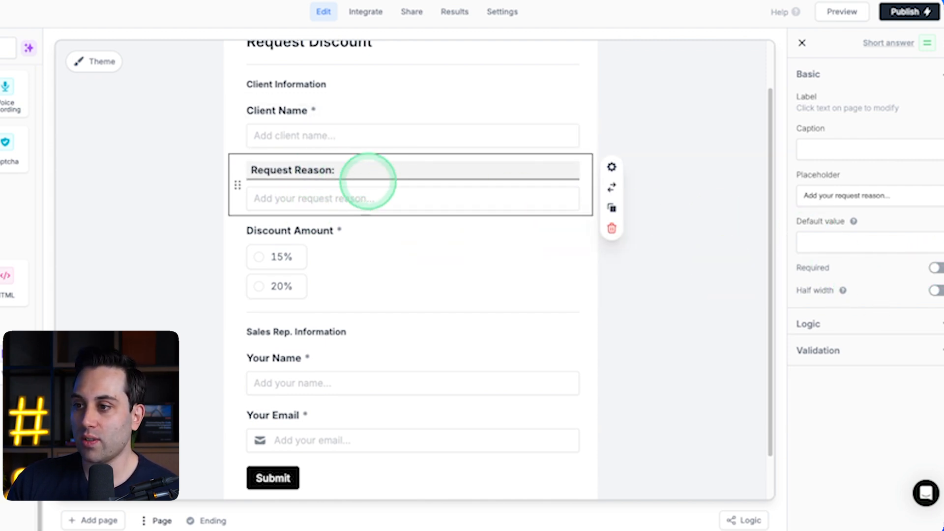
left_click(364, 245)
scroll(365, 242, "down", 1)
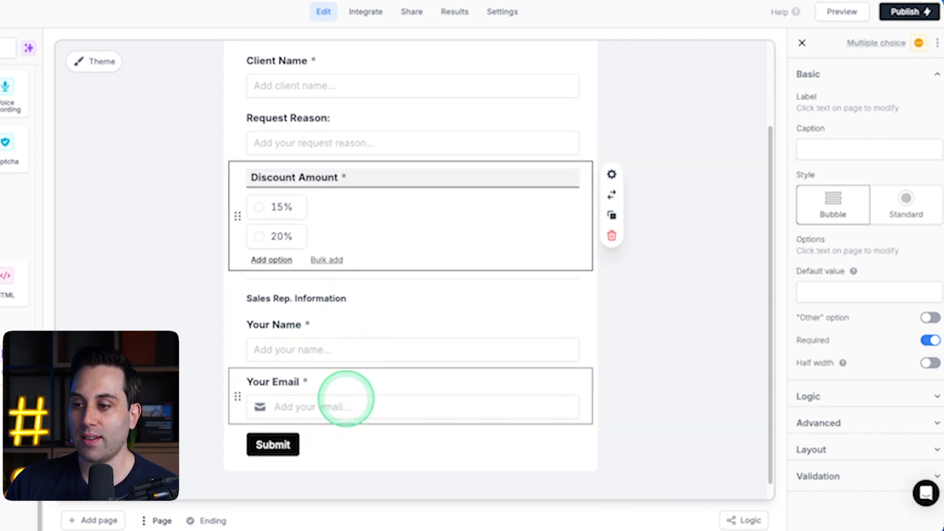
left_click(670, 340)
scroll(449, 339, "up", 3)
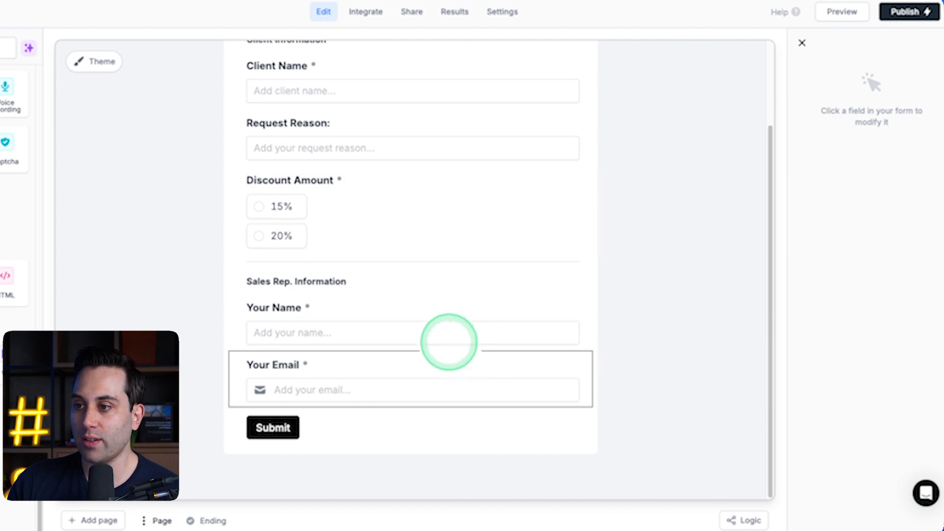
scroll(491, 214, "down", 3)
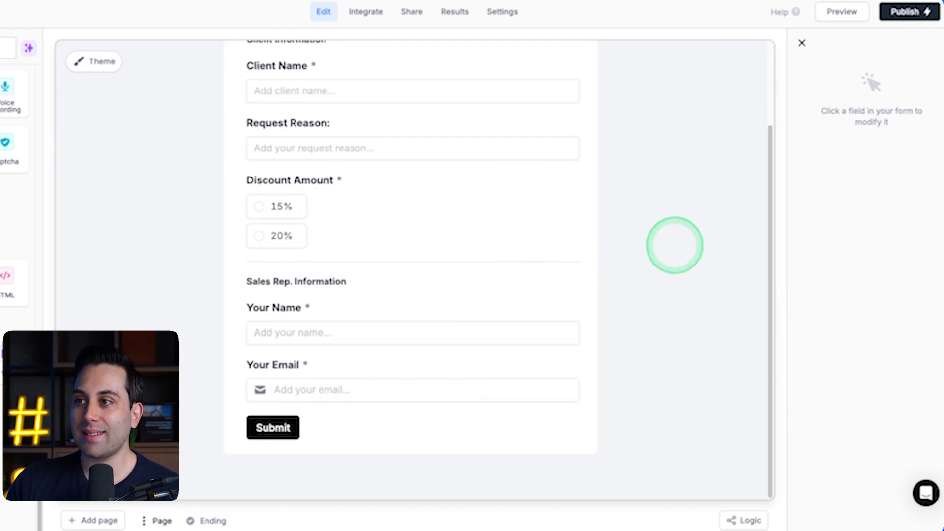
Step: Look through the form's available app integrations, from the popular apps to the third-party connections
scroll(541, 216, "up", 3)
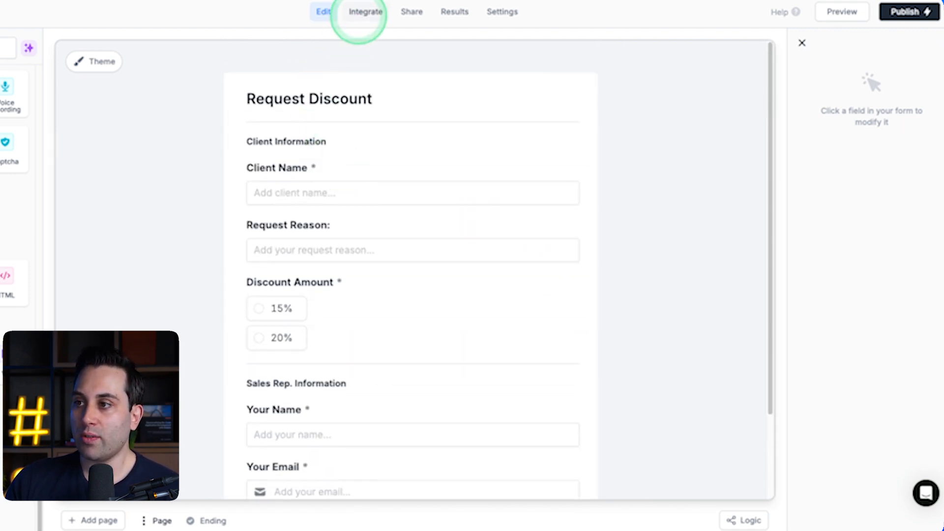
left_click(363, 13)
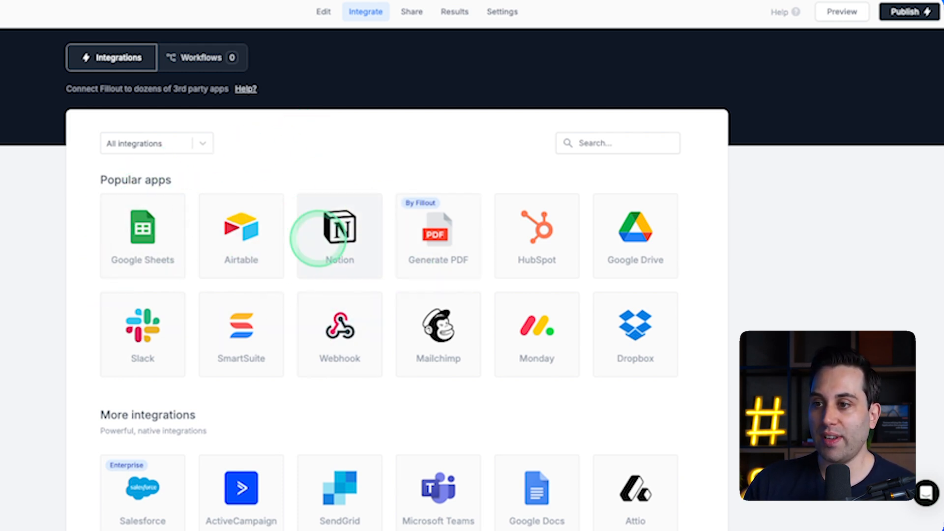
scroll(529, 280, "down", 1)
scroll(201, 278, "down", 2)
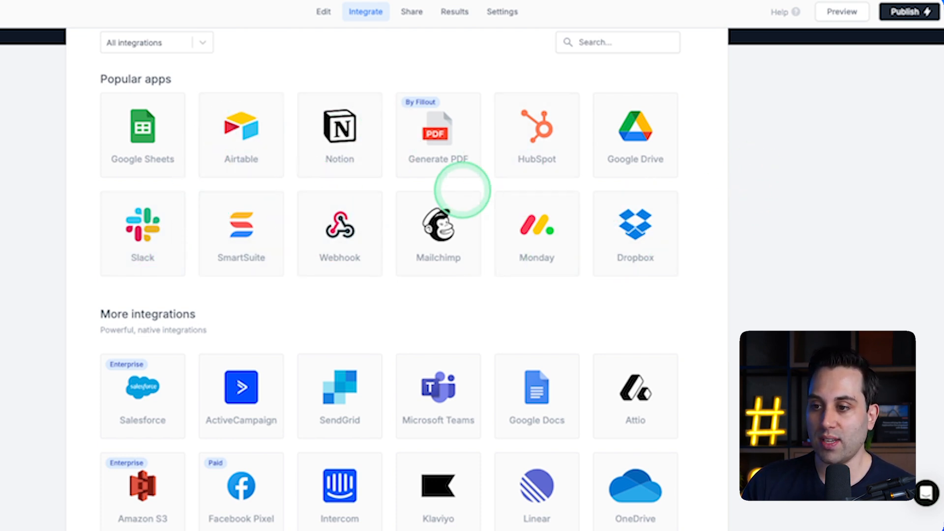
scroll(462, 189, "down", 8)
scroll(223, 263, "down", 4)
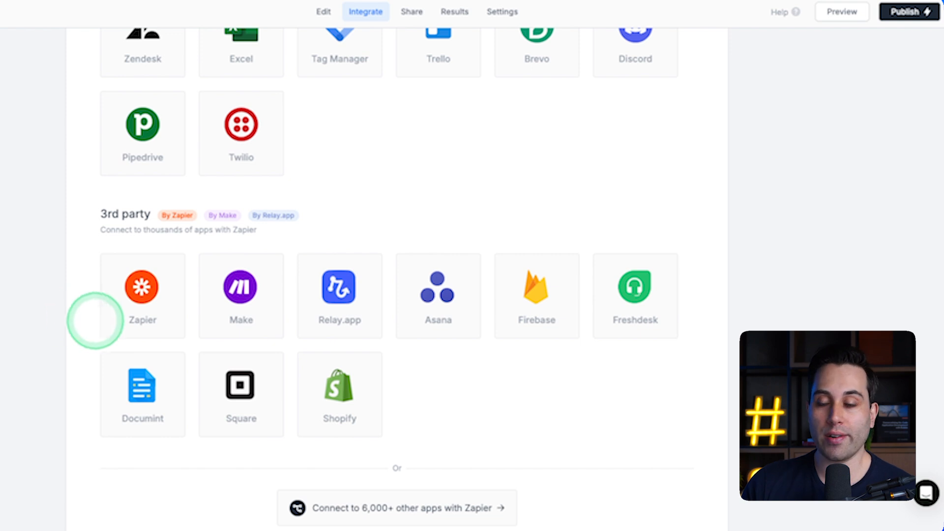
scroll(306, 305, "up", 10)
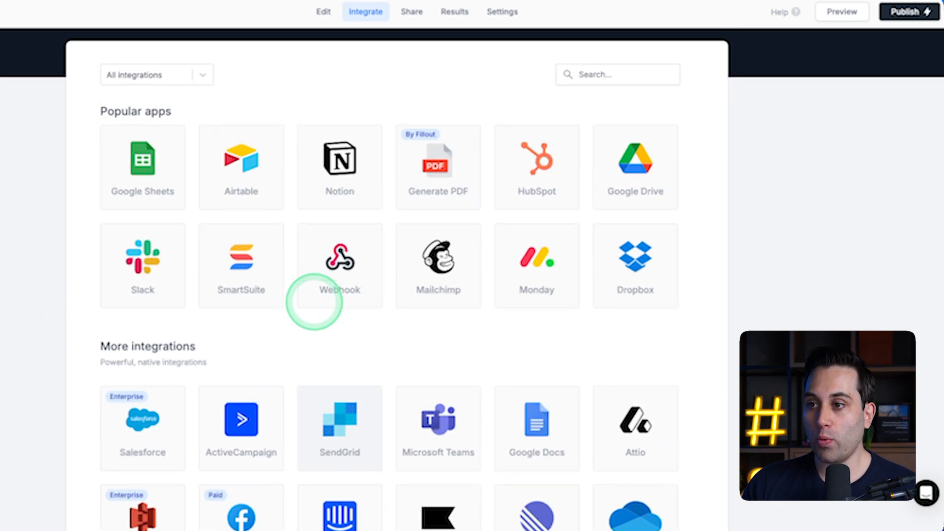
Step: Preview the Thank you email, Send email after delay and Send email only if conditions match workflow templates
left_click(200, 59)
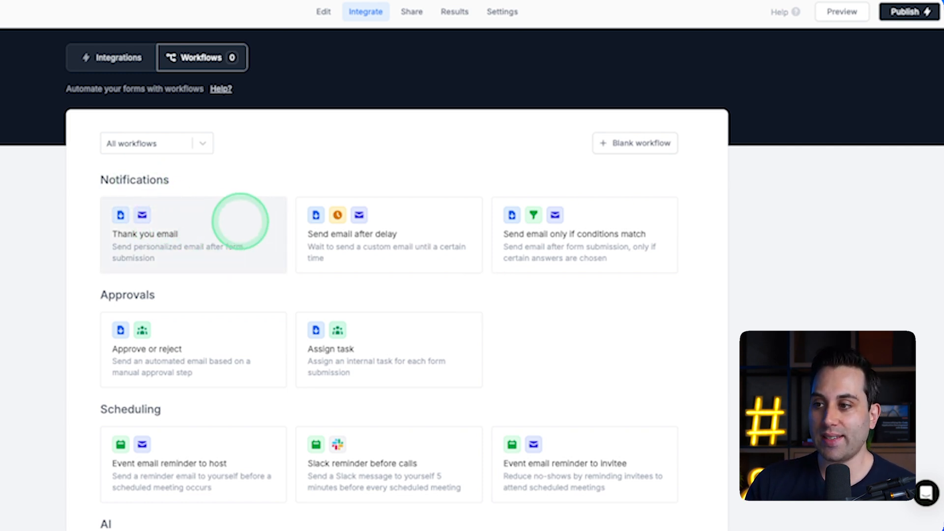
left_click(202, 221)
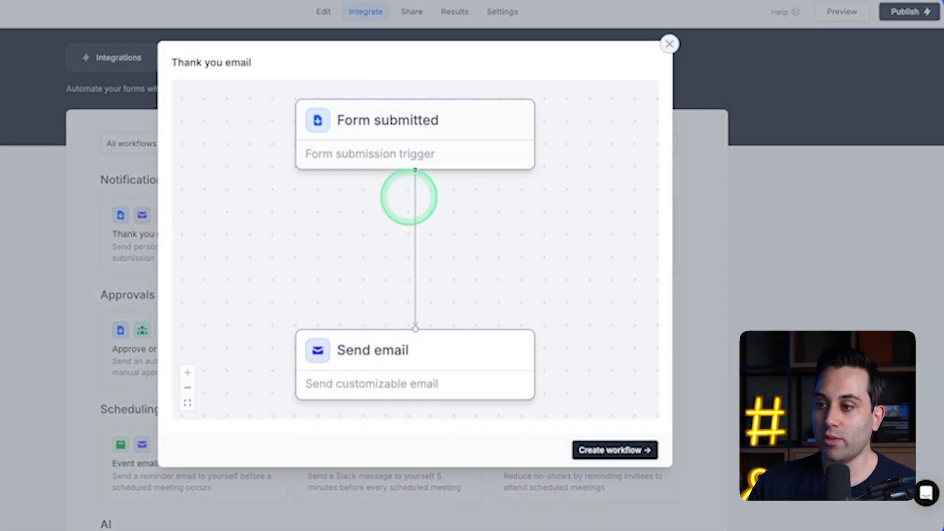
left_click(669, 44)
left_click(385, 215)
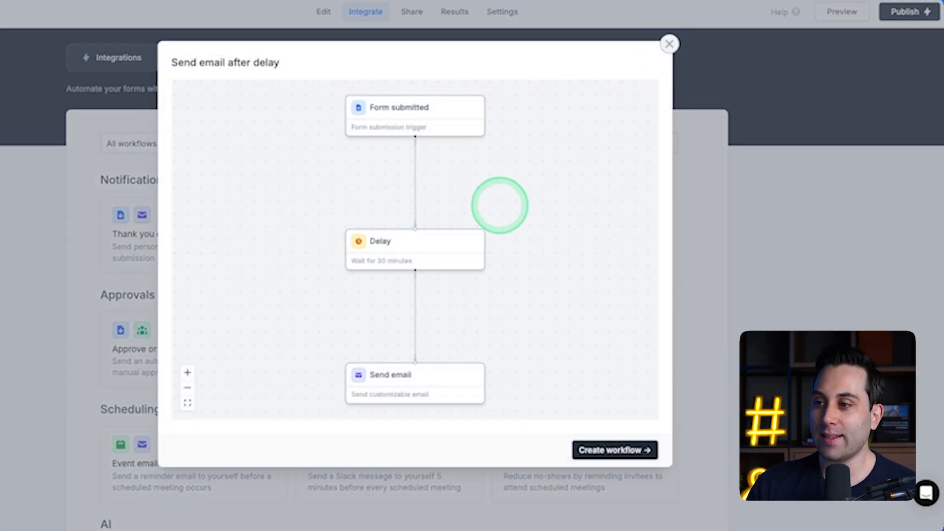
left_click(670, 44)
left_click(562, 225)
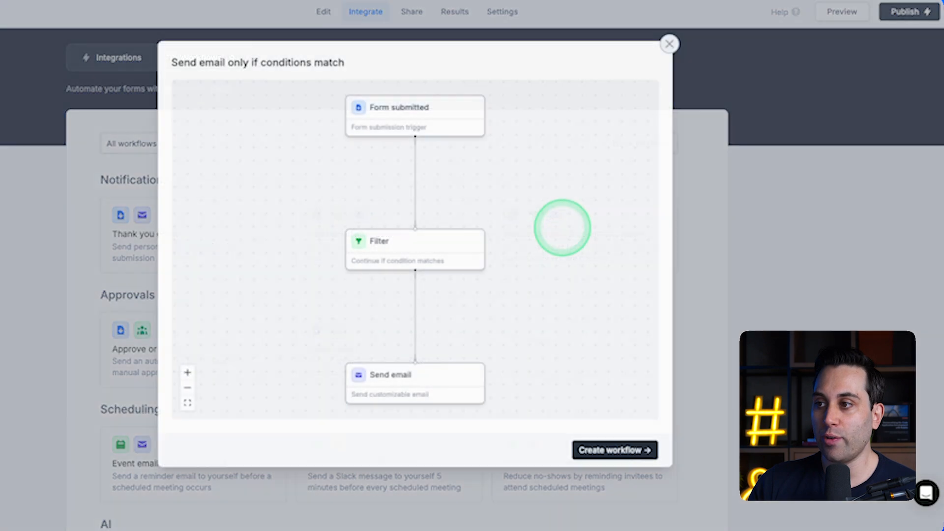
left_click(669, 45)
Step: Create a workflow from the "Approve or reject" template in the Approvals group
scroll(238, 316, "down", 4)
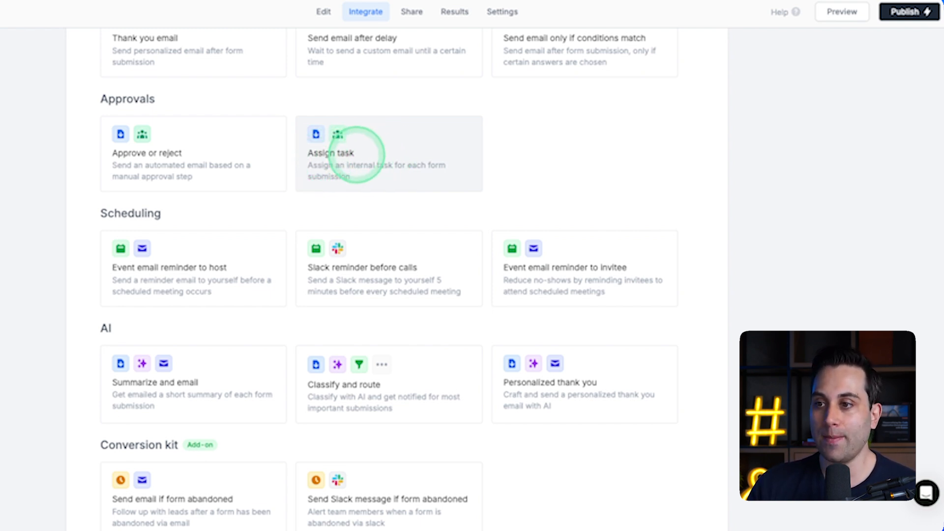
left_click(200, 146)
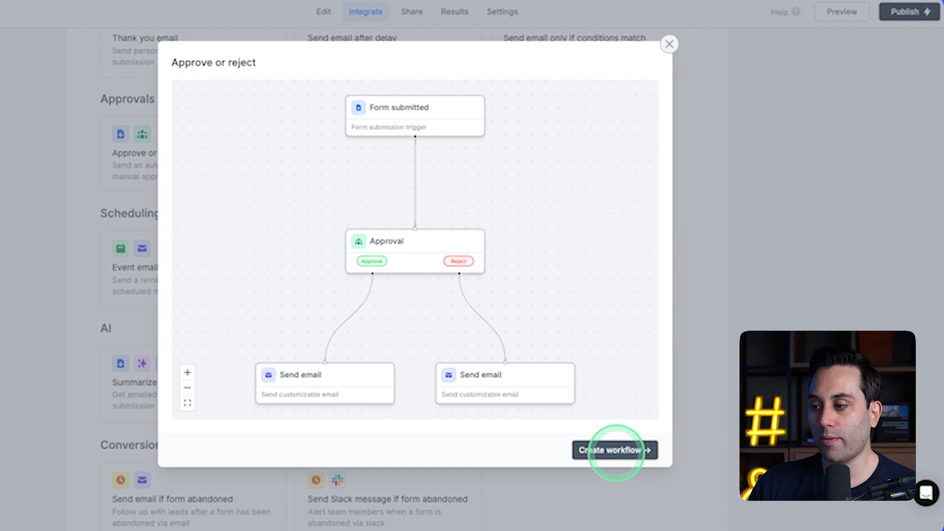
left_click(606, 448)
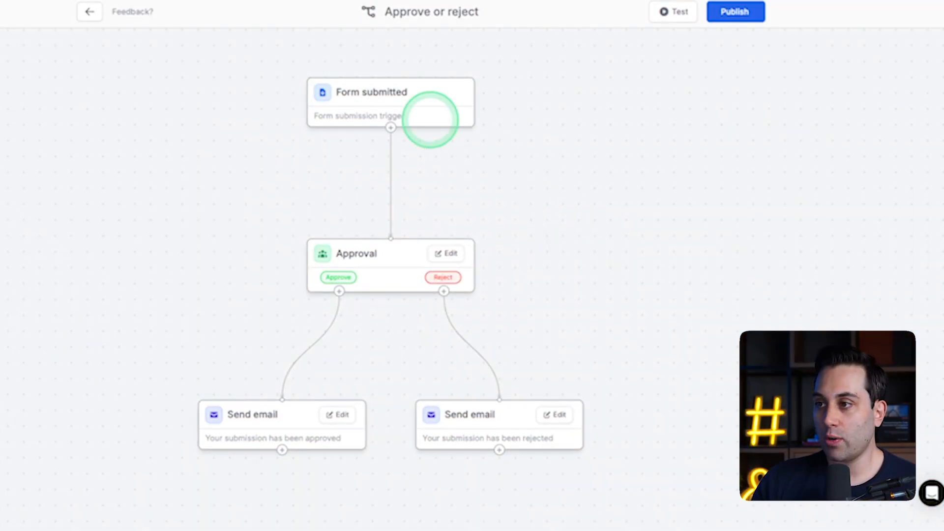
Step: Examine which actions can be inserted after the Form submitted trigger, without adding any
left_click(354, 108)
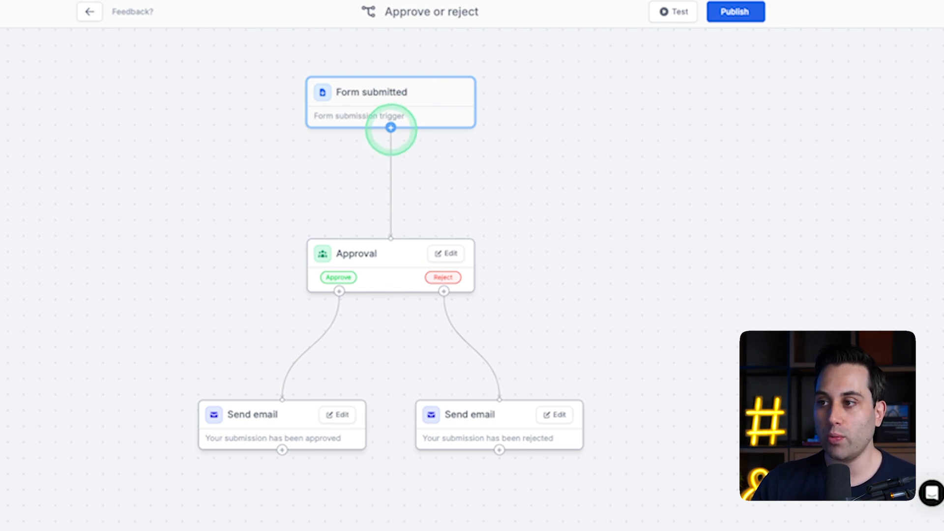
left_click(390, 127)
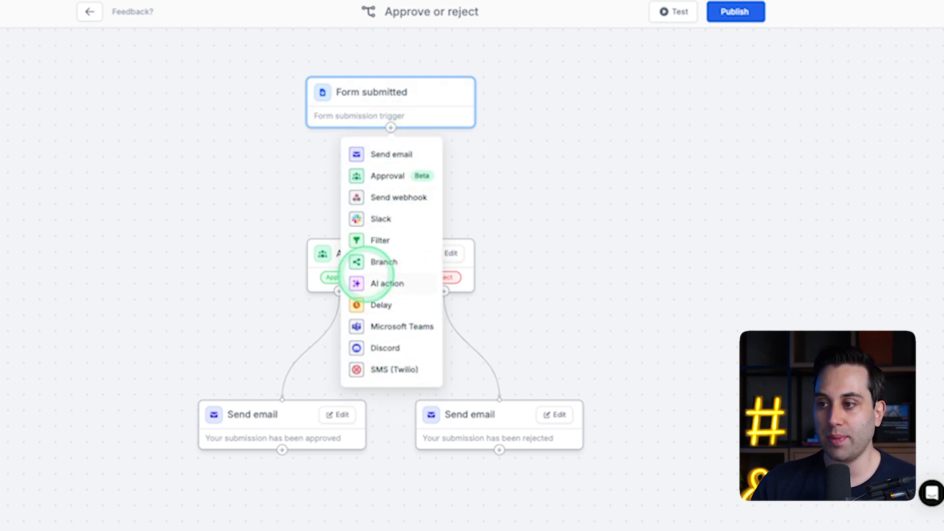
key("Escape")
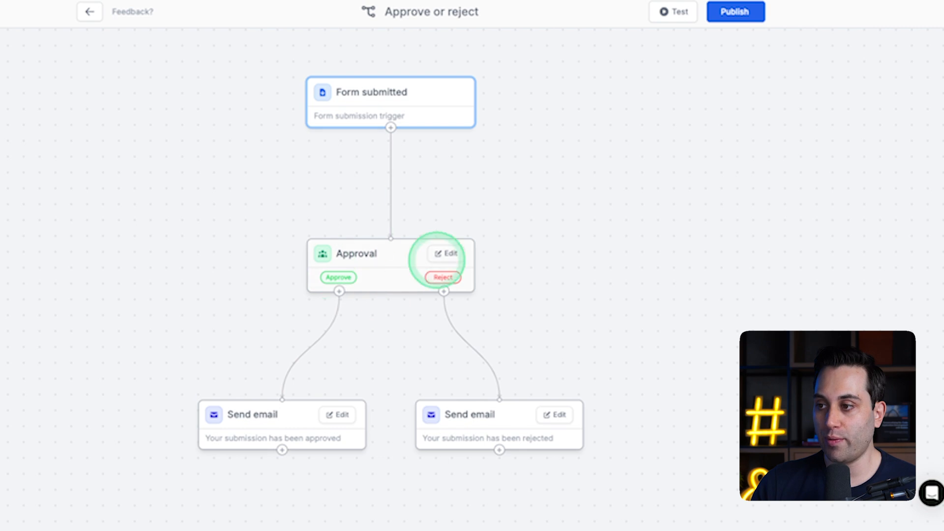
left_click(391, 127)
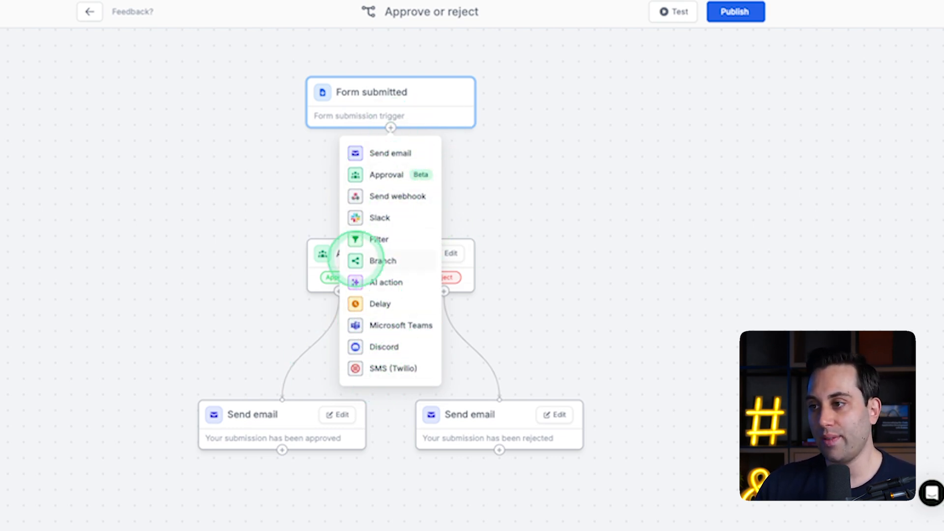
left_click(519, 161)
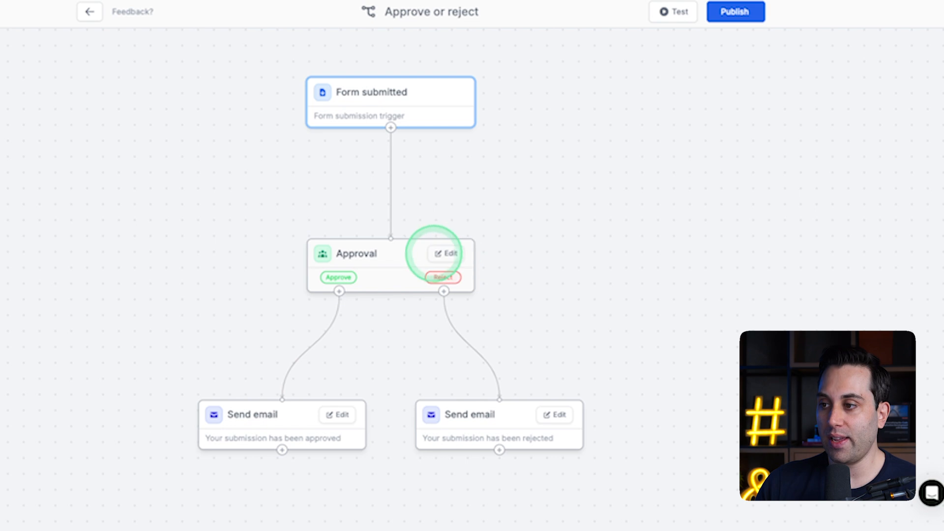
Step: Compare the Email, Slack DM and Slack channel methods for requesting approval in the Approval step, ending on Email
left_click(446, 252)
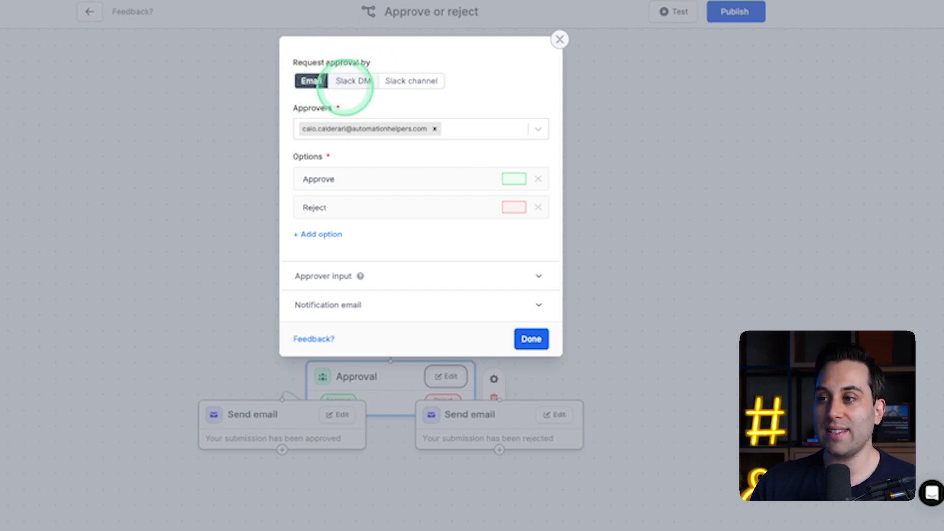
left_click(352, 82)
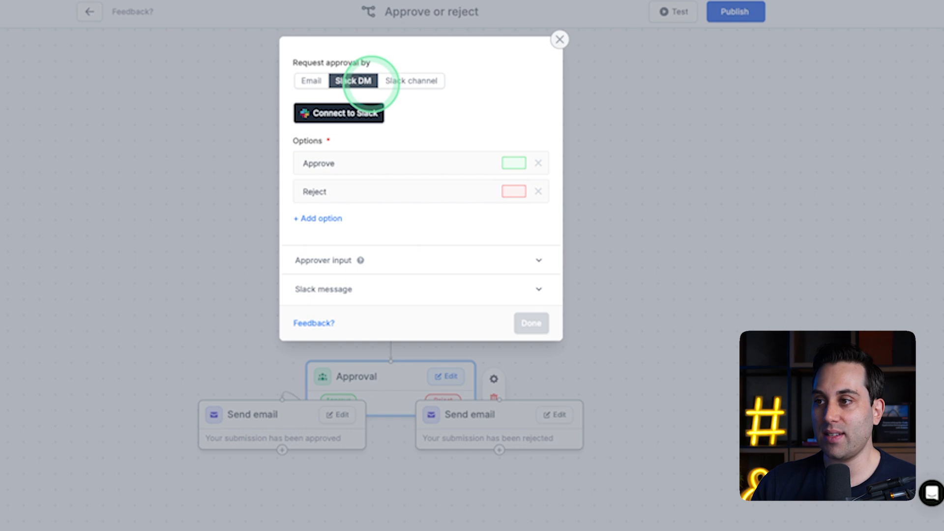
left_click(415, 80)
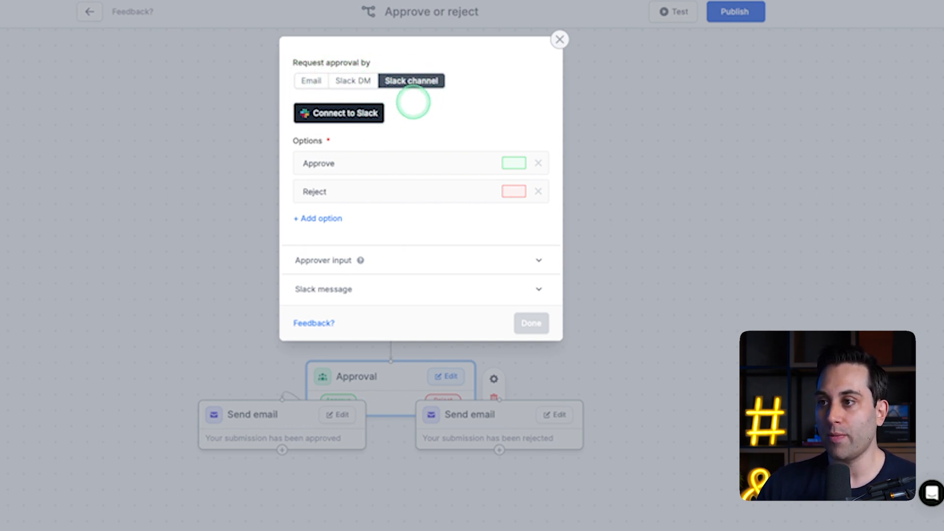
left_click(308, 80)
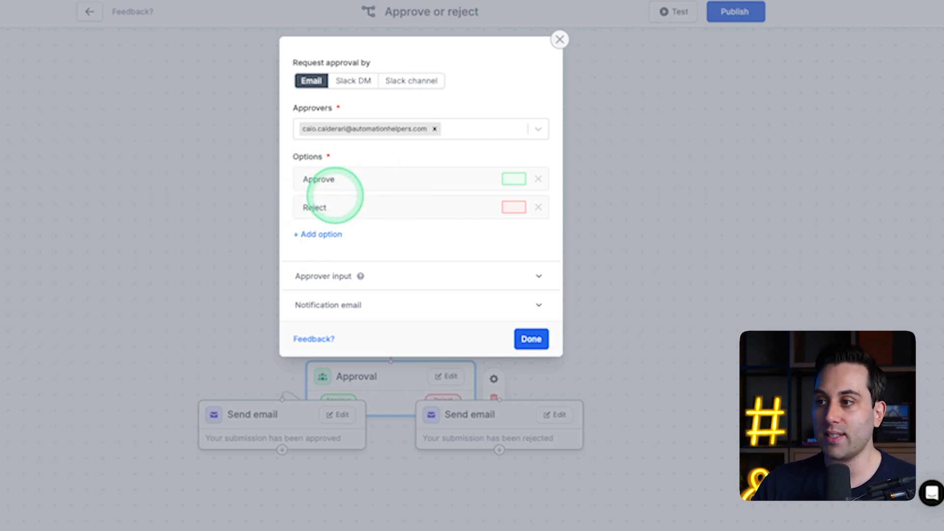
Step: Try renaming the Approve option to "Ok", restore it to "Approve", and check its color choices
double_click(327, 178)
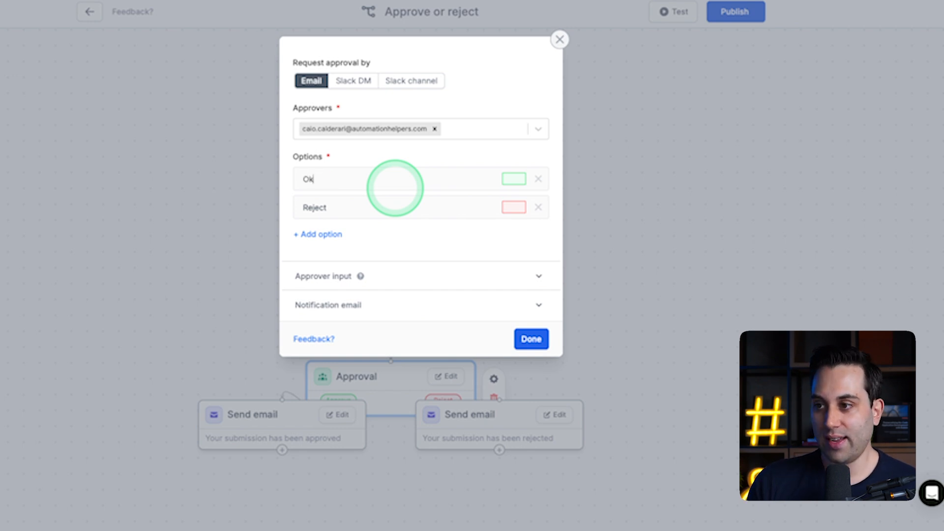
double_click(320, 207)
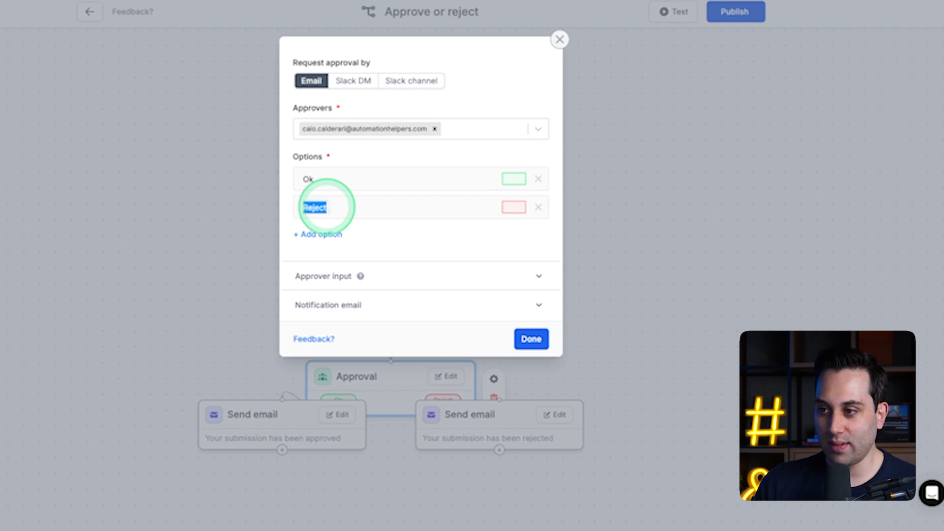
double_click(308, 179)
type("Approve")
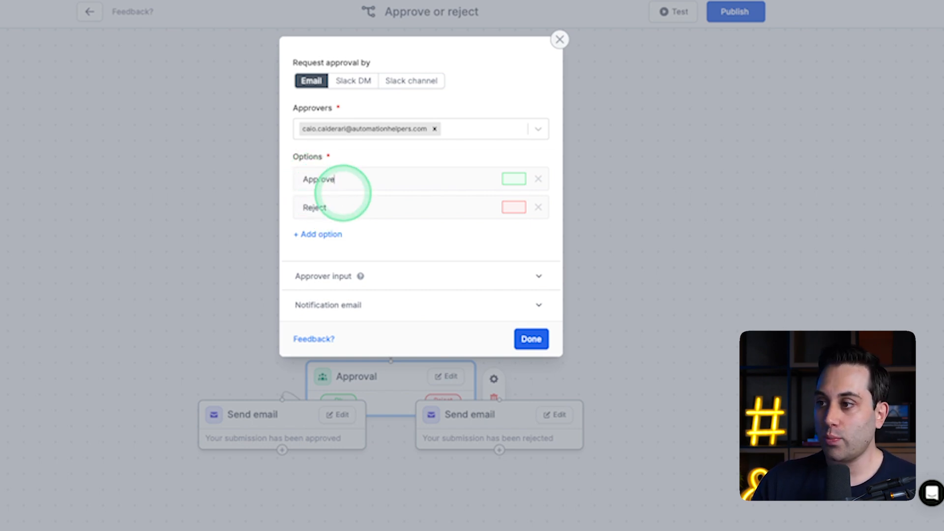
left_click(513, 179)
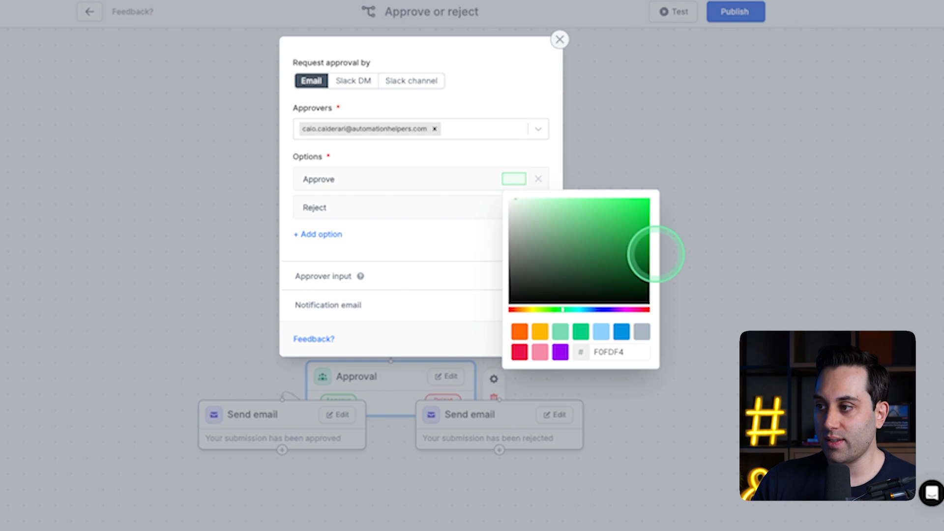
left_click(415, 235)
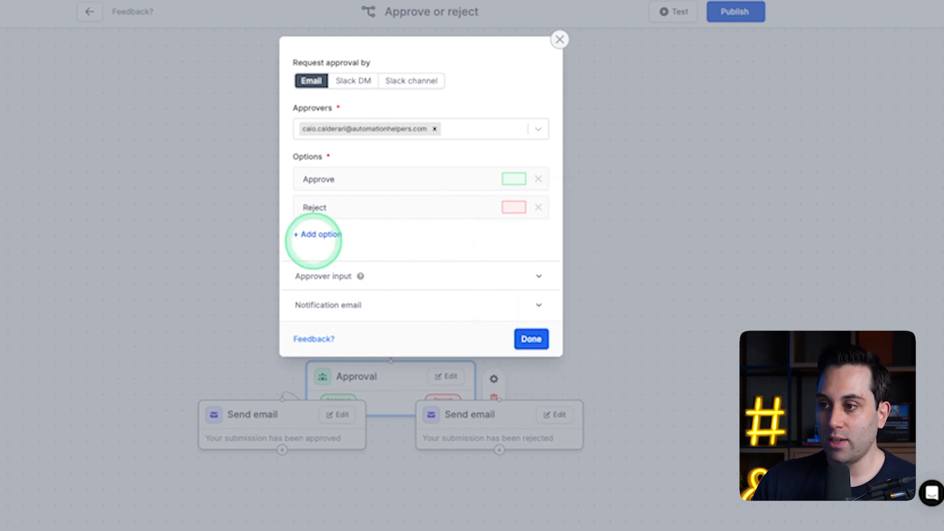
Step: Add a third approval option named "Maybe" and save the Approval step
left_click(320, 235)
triple_click(327, 236)
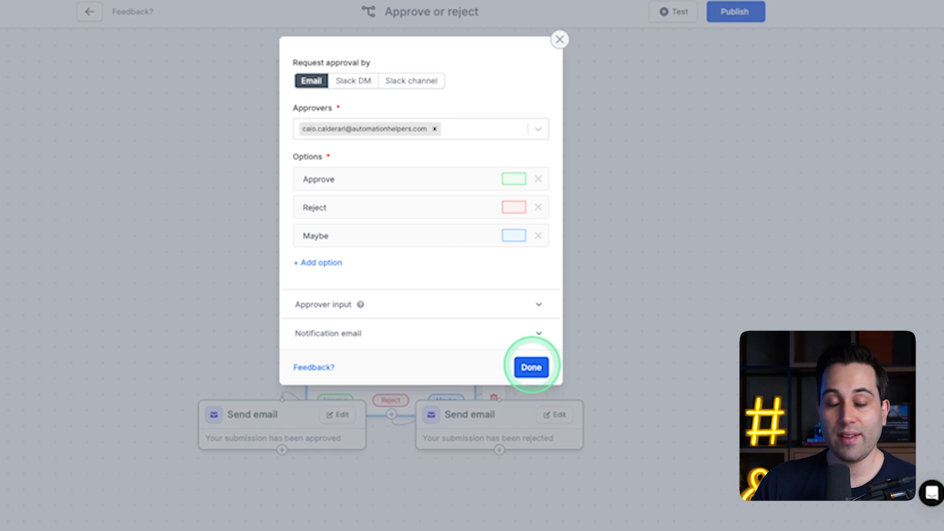
left_click(531, 367)
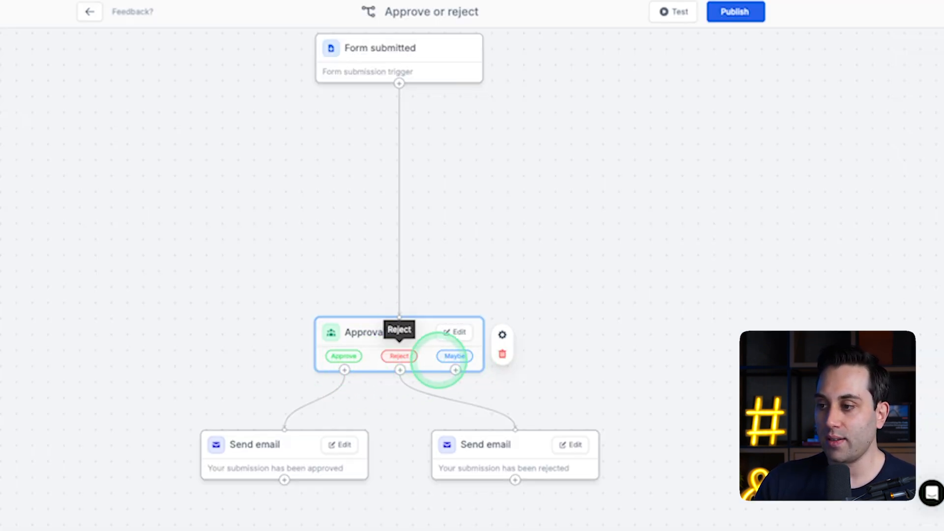
Step: Check the actions available for the Maybe outcome and connect it to the rejection Send email step
left_click(456, 370)
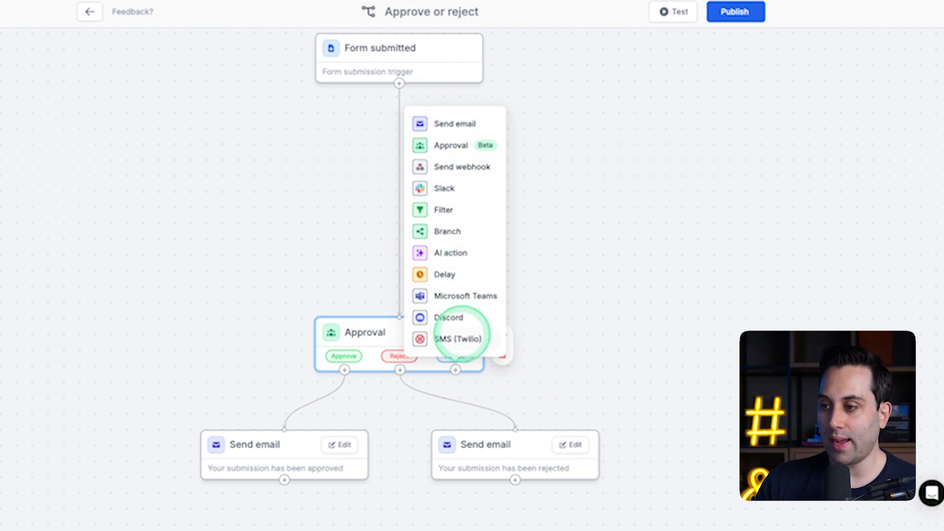
left_click(579, 355)
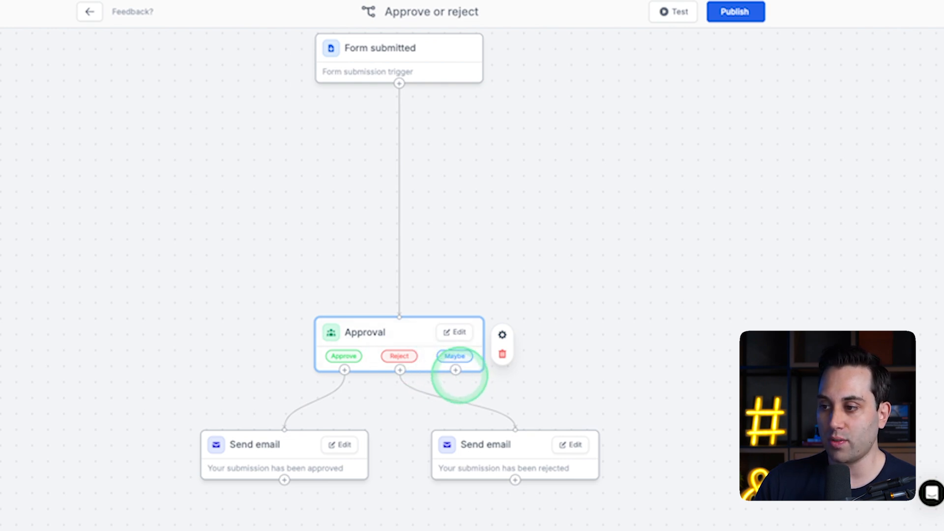
left_click_drag(455, 369, 533, 430)
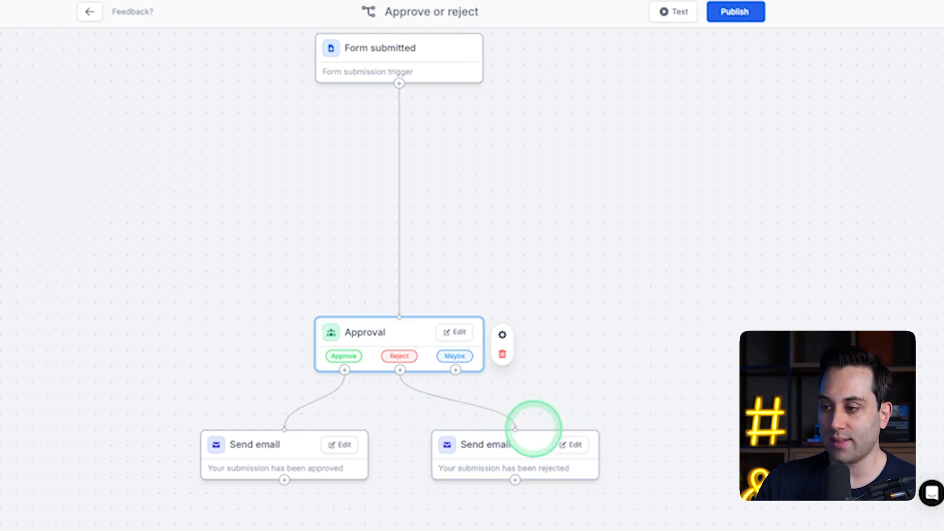
left_click(644, 386)
left_click_drag(456, 369, 515, 430)
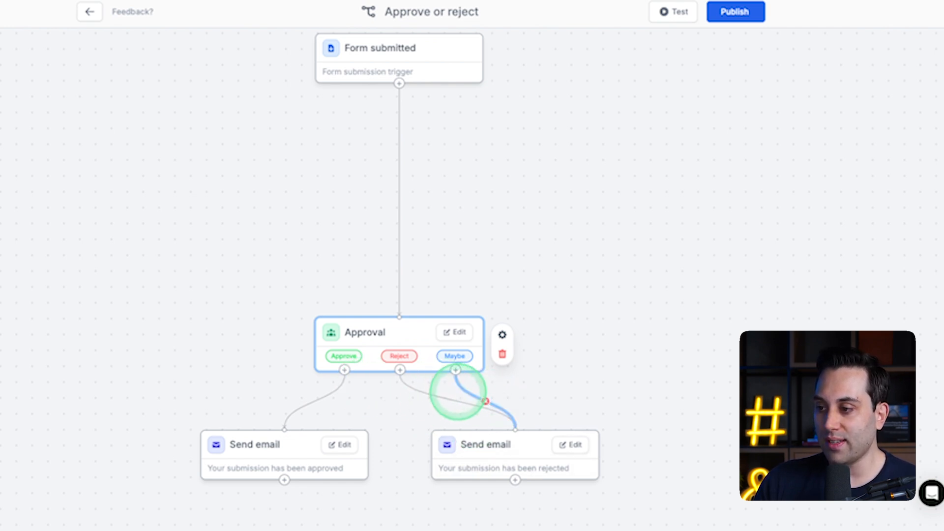
Step: Remove the connection from Maybe to the rejection email and delete the Maybe option from the Approval step
left_click(485, 400)
left_click(458, 333)
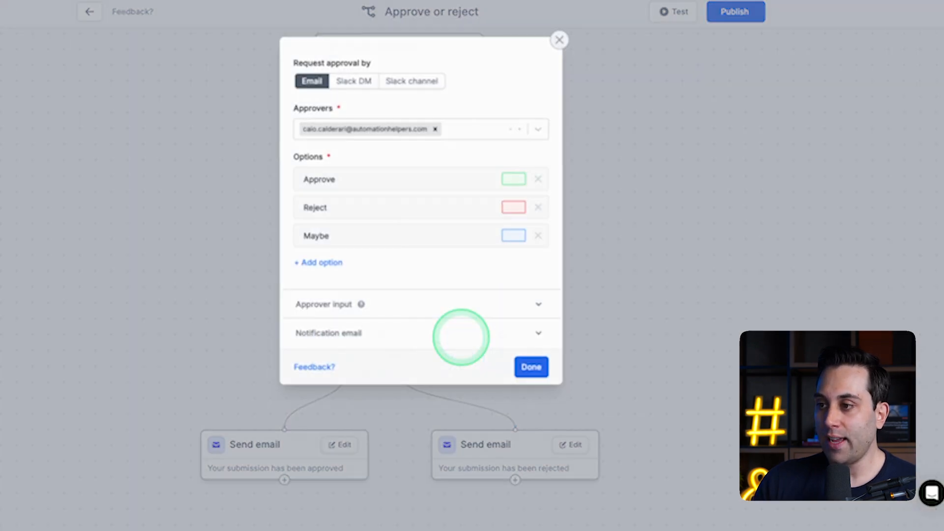
left_click(539, 236)
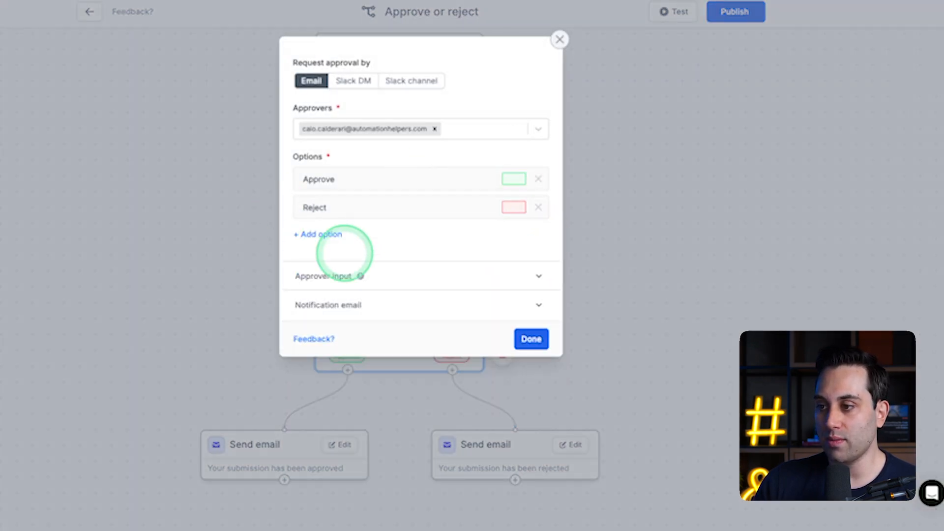
Step: Add a Long text approver input labelled "Reason" to the Approval step
left_click(538, 276)
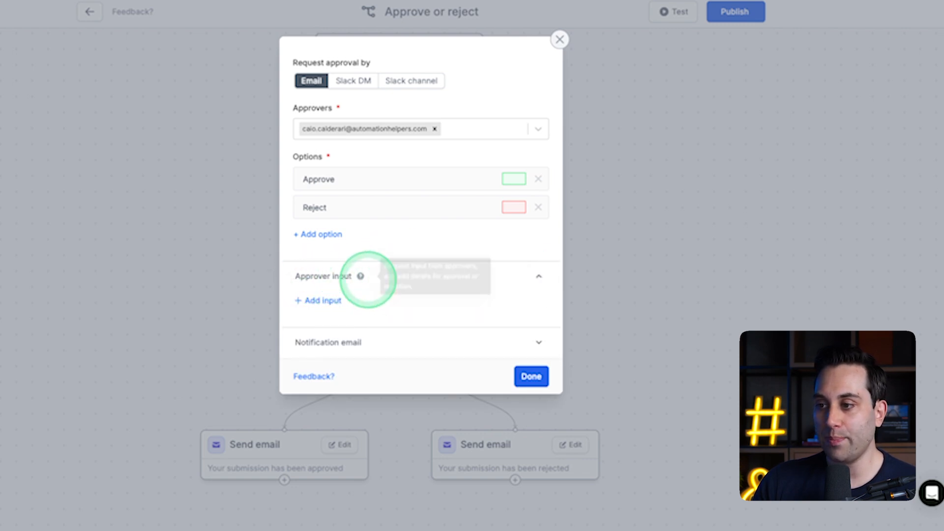
left_click(328, 301)
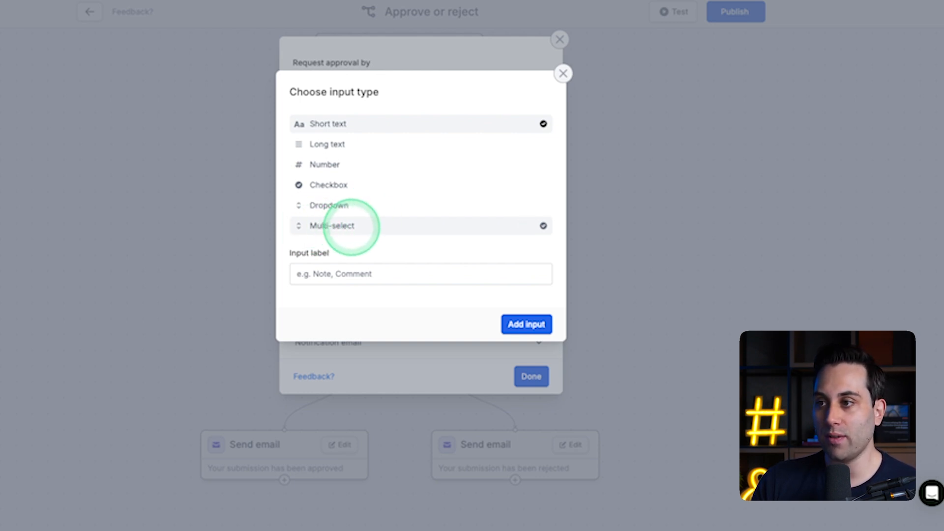
left_click(382, 123)
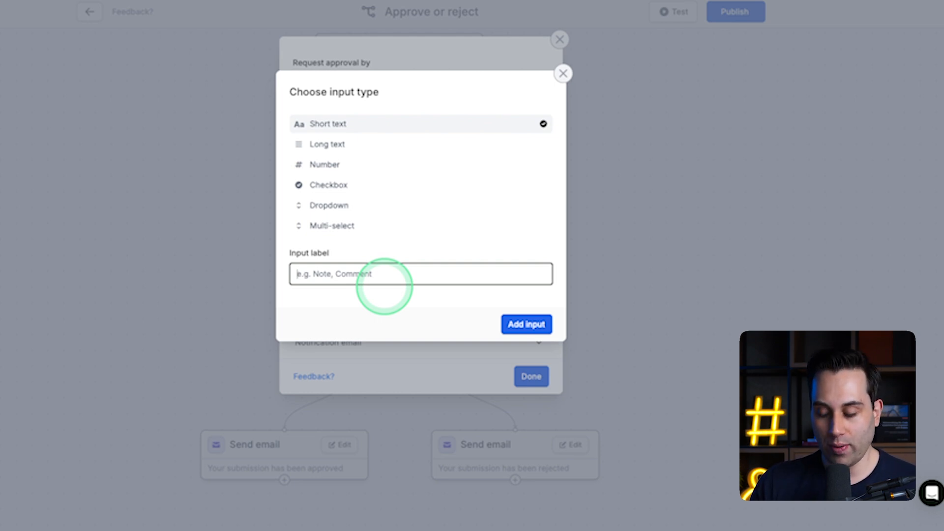
left_click(338, 145)
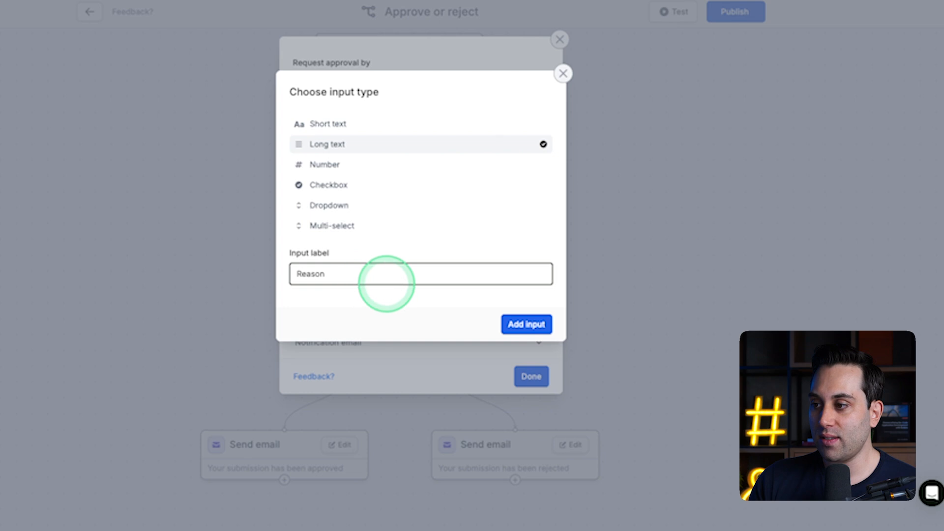
left_click(514, 321)
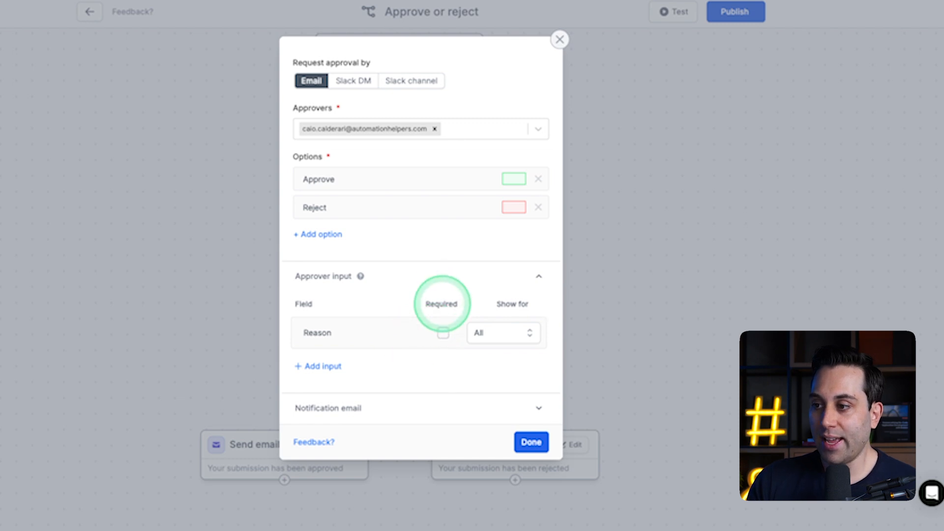
Step: Make the Reason input required, and check its show-for choices and the types available for another input
left_click(509, 332)
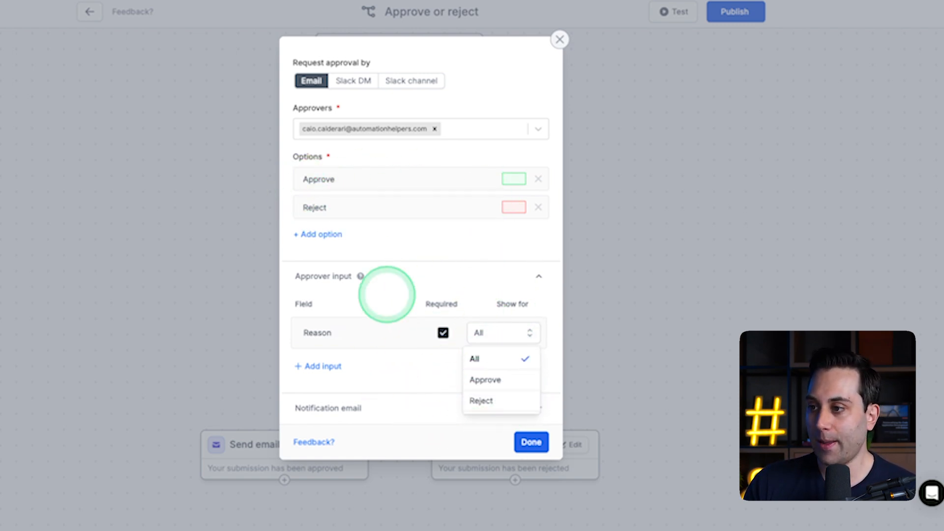
left_click(404, 268)
left_click(374, 276)
left_click(315, 365)
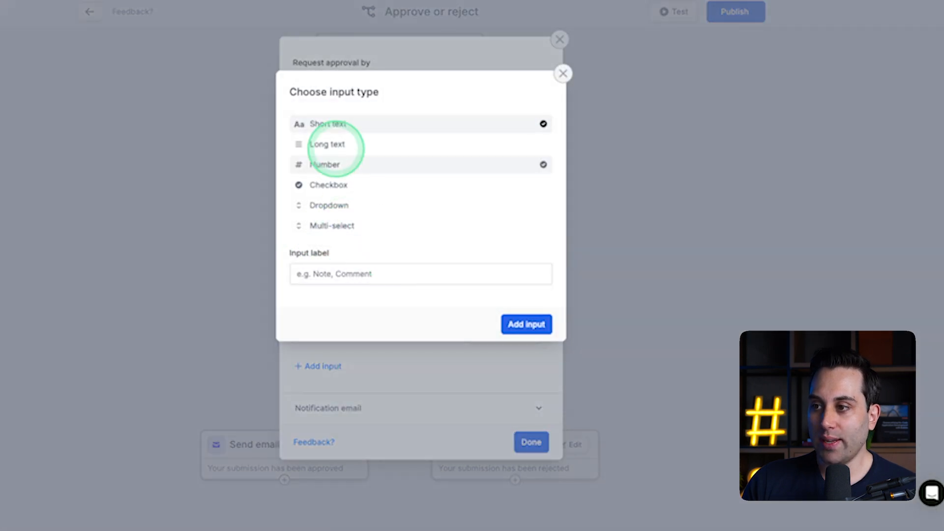
left_click(563, 73)
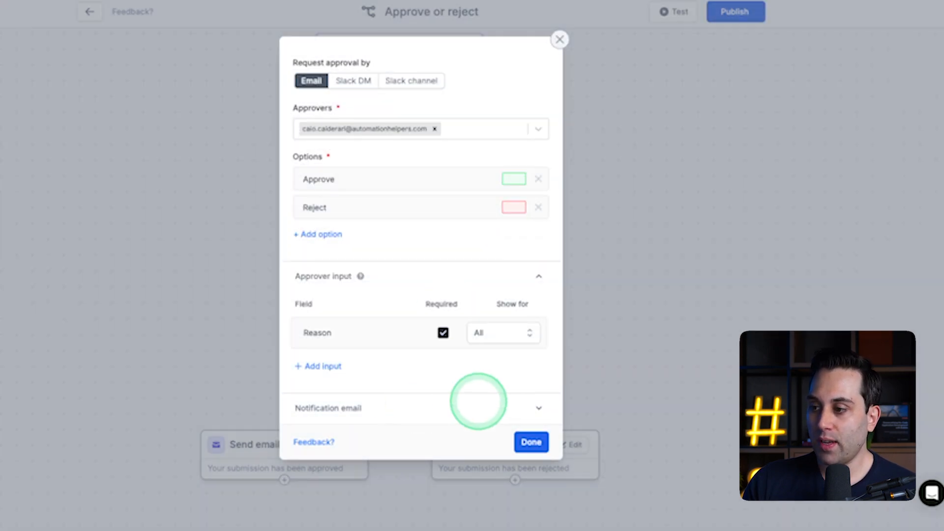
Step: Examine the notification email's subject setting and the form fields that can be inserted into it
left_click(539, 407)
scroll(444, 321, "down", 2)
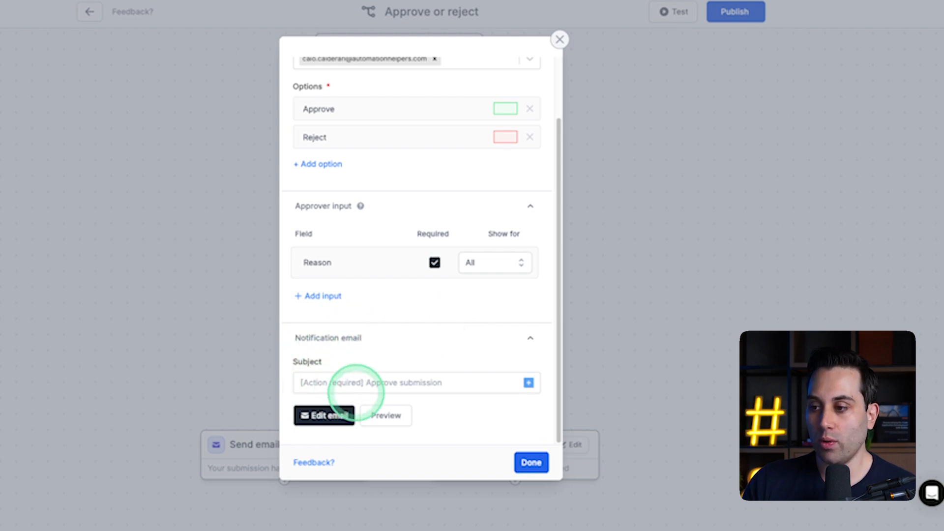
left_click(321, 383)
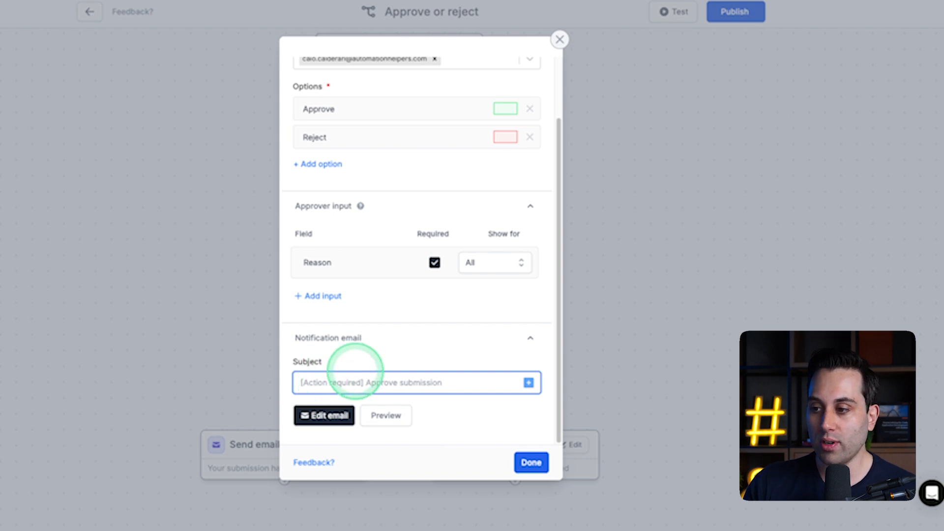
left_click(528, 382)
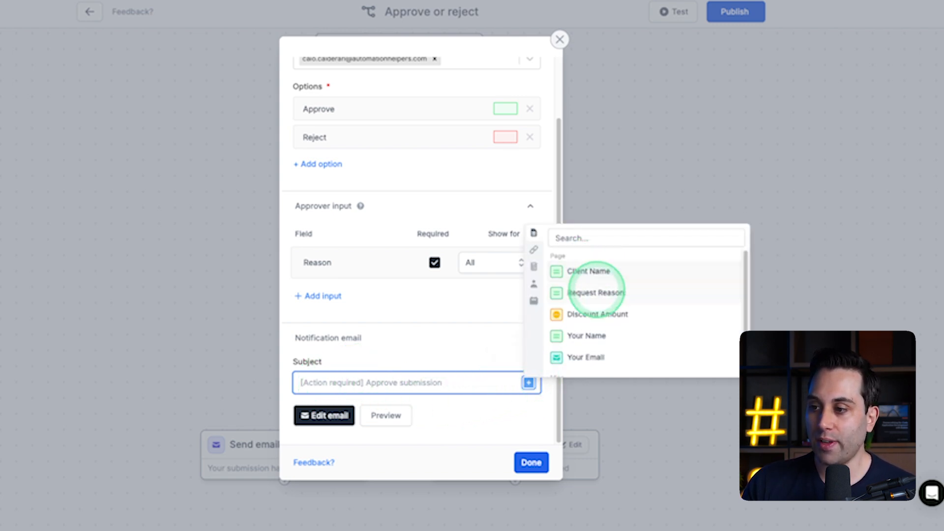
left_click(347, 382)
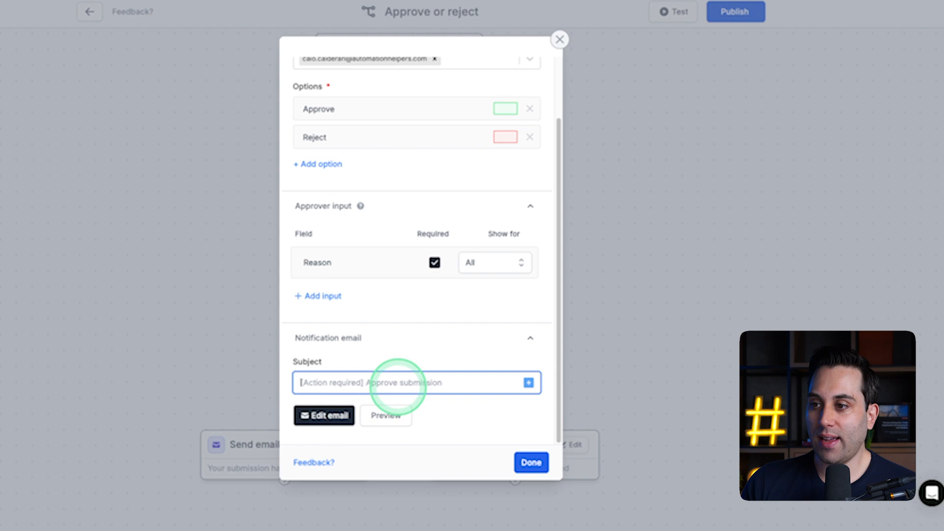
Step: Compare the Formatted and Basic styles of the approval notification email, then close its editor without saving
left_click(317, 416)
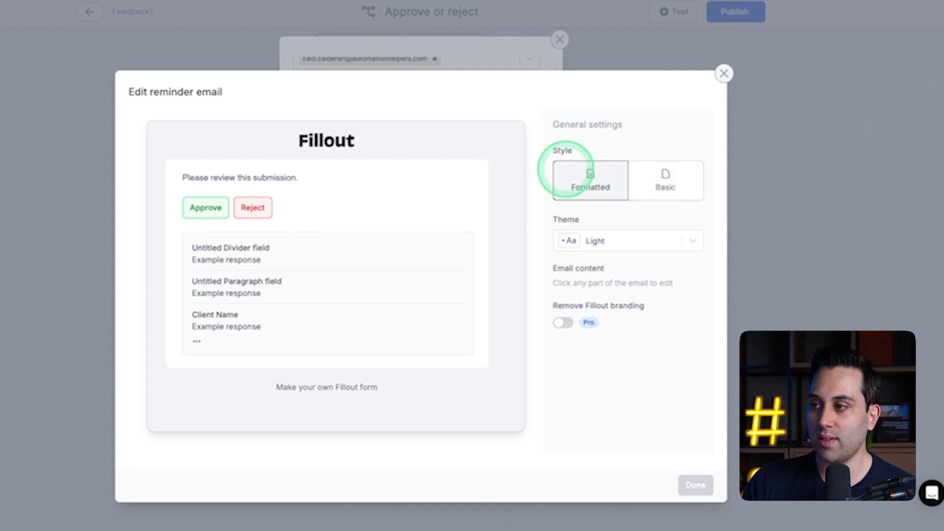
left_click(656, 180)
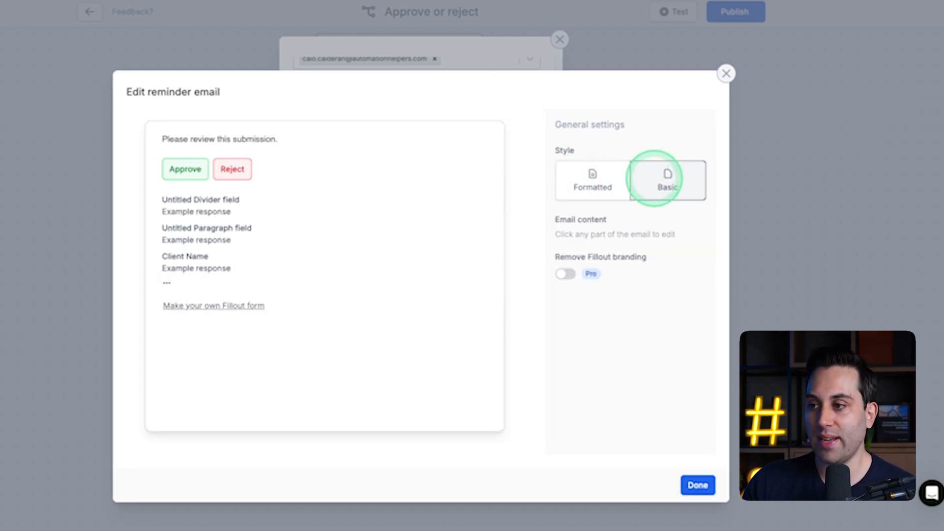
left_click(605, 183)
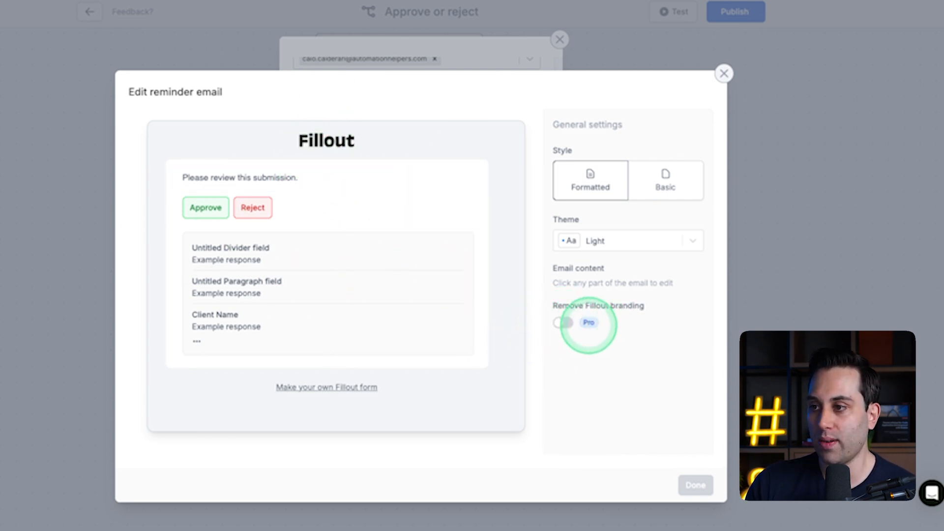
left_click(724, 74)
scroll(375, 318, "up", 5)
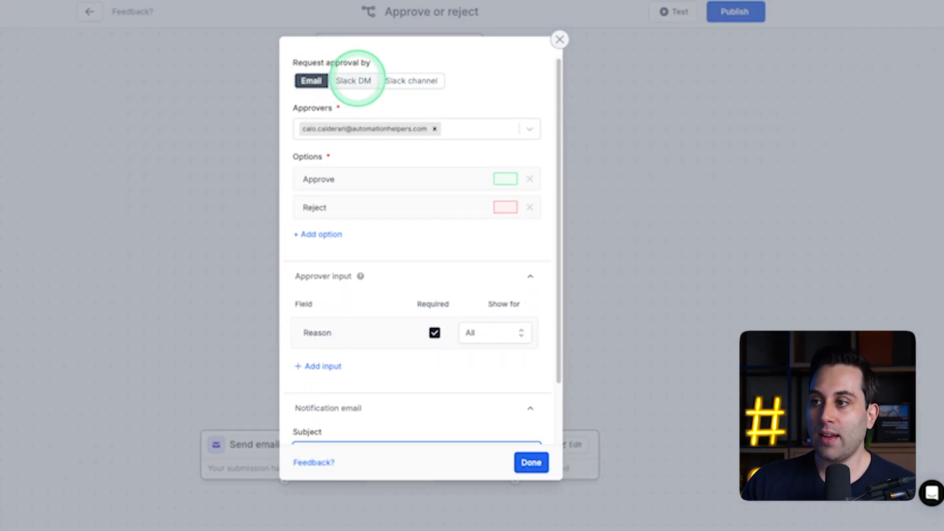
Step: Examine the Slack DM approval option, including its custom message setting and the form fields available for it
left_click(355, 80)
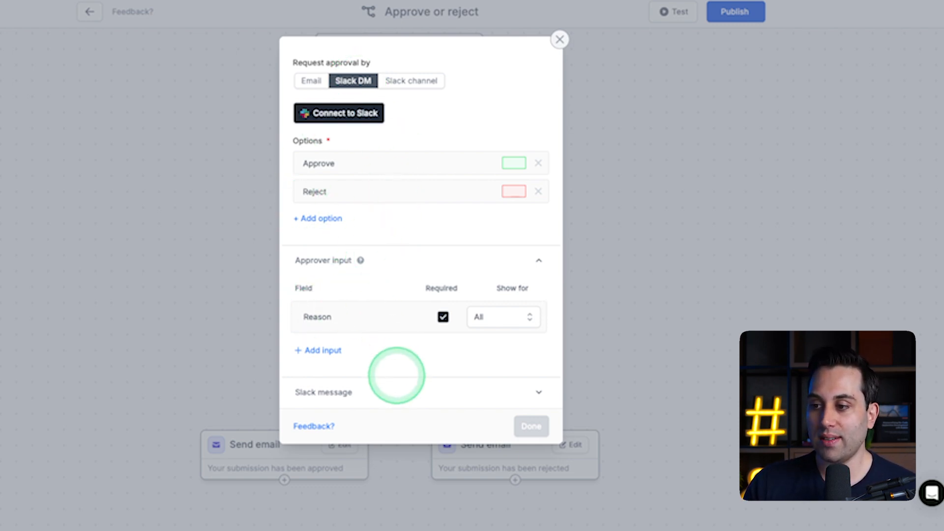
left_click(484, 383)
scroll(375, 320, "down", 3)
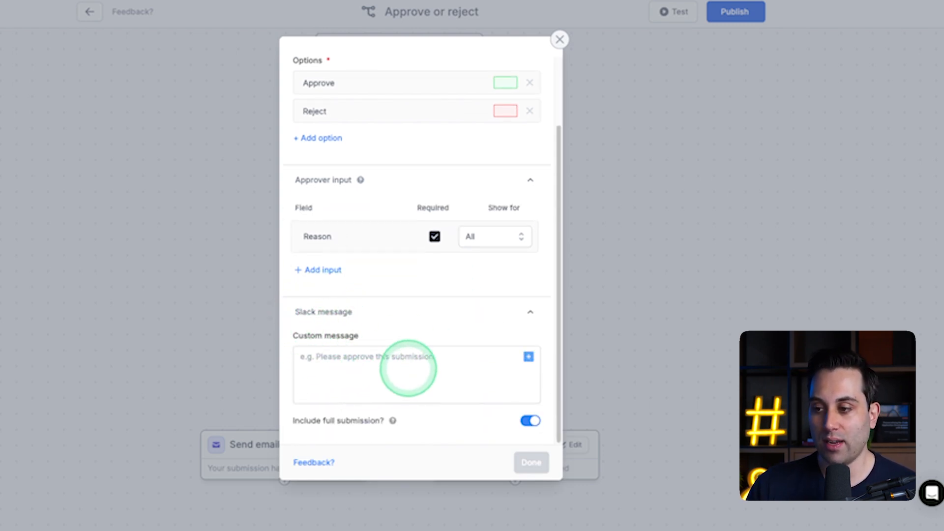
left_click(408, 368)
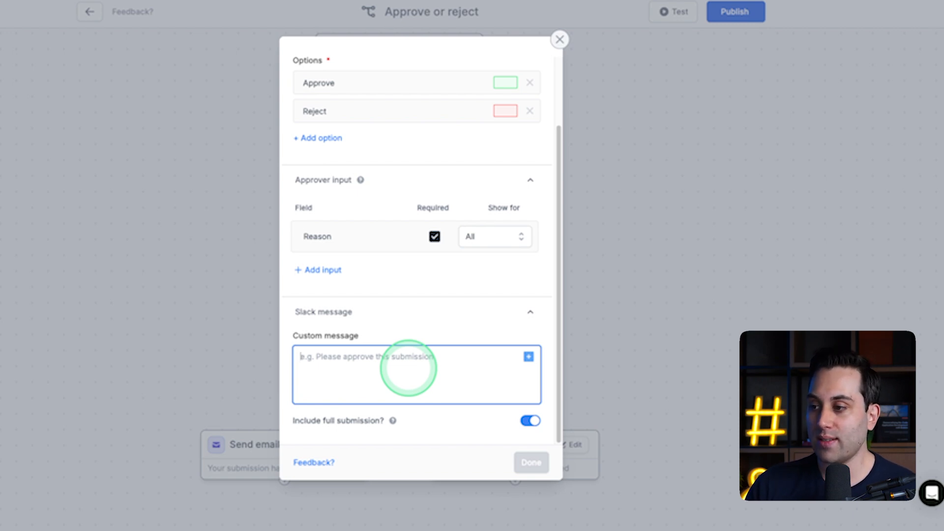
left_click(529, 356)
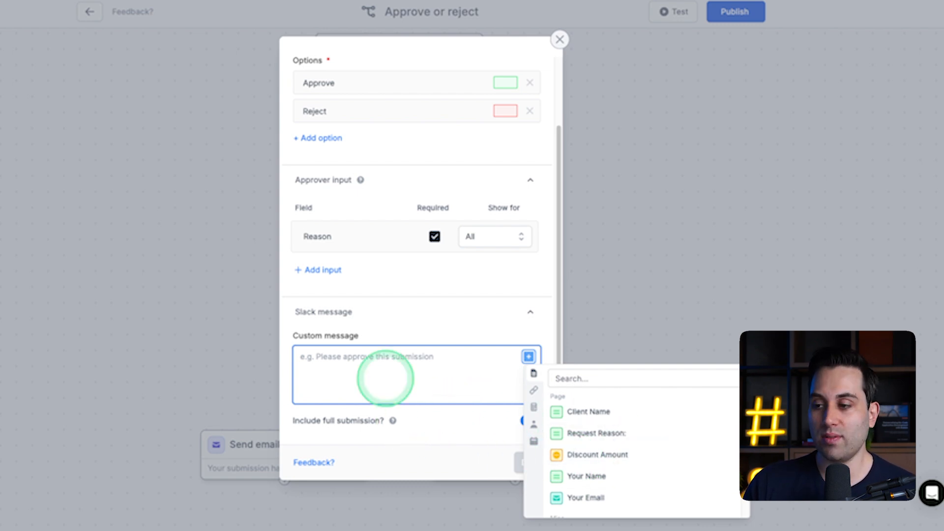
left_click(385, 378)
Step: Switch the approval request to Slack channel and authorize Fillout to access the Automation Helpers Slack workspace
scroll(470, 331, "up", 2)
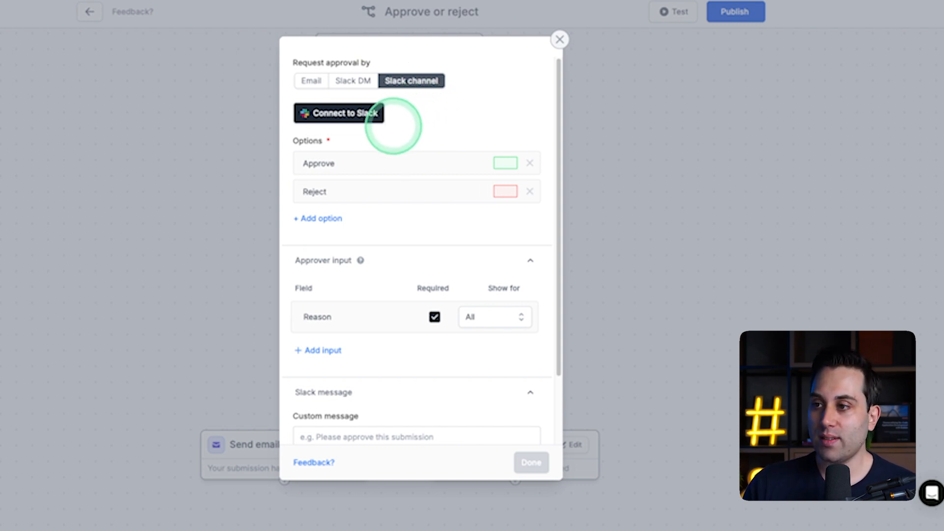
left_click(340, 111)
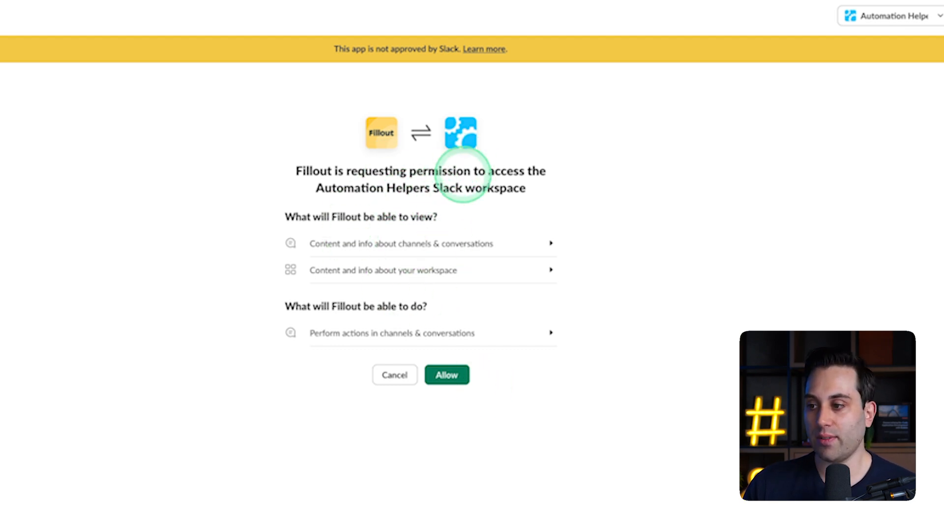
left_click(447, 373)
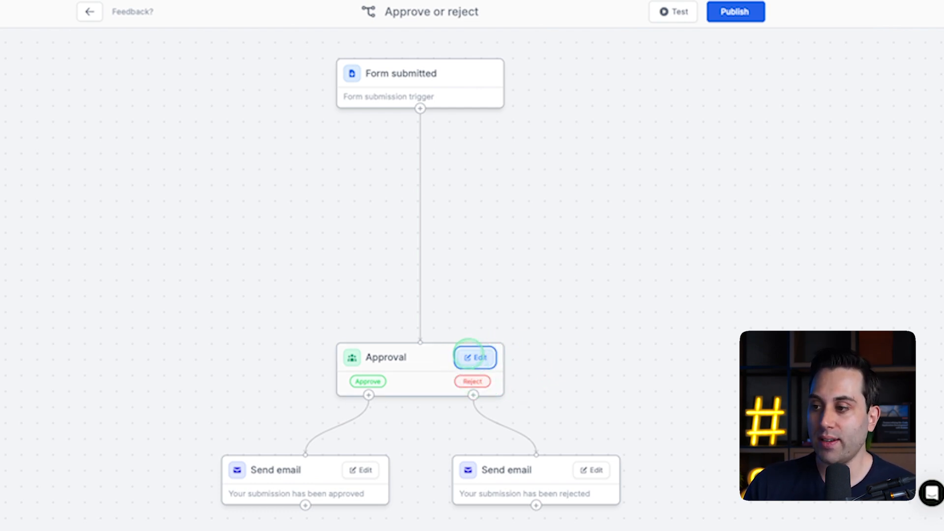
Step: Reopen the Approval step's settings and set its Slack channel to #marketing-tests
left_click(472, 355)
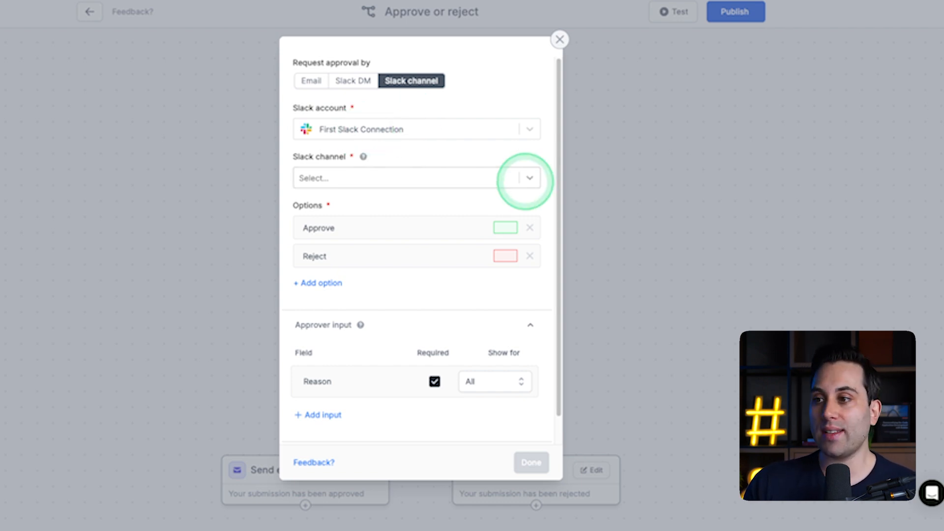
left_click(529, 178)
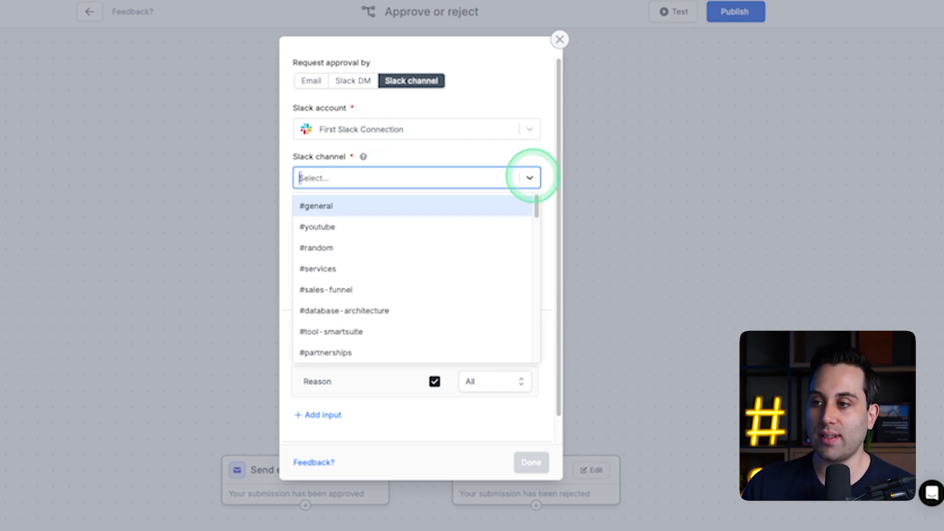
type("mark")
left_click(373, 206)
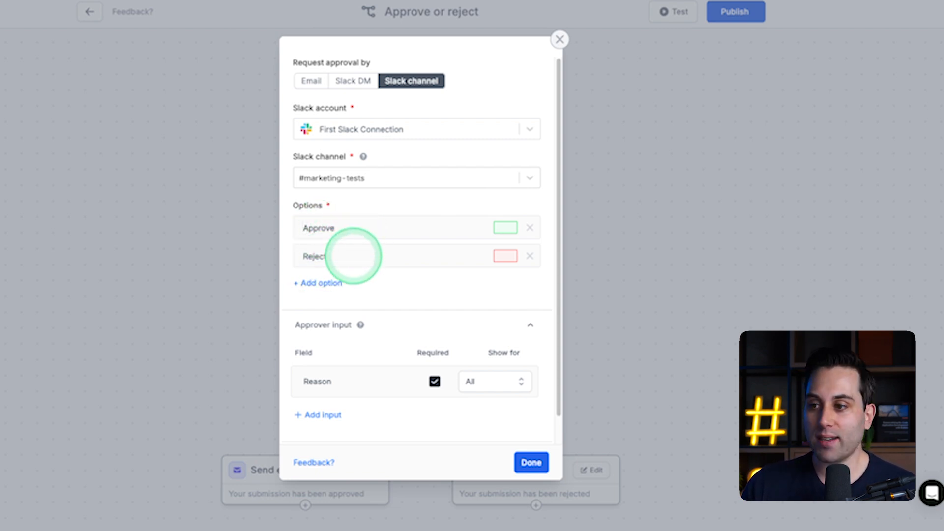
Step: Write the Slack message "Please review this Discount Request:" with Sales Rep Name, Client Name, Requested Discount Amount and Reason lines, inserting the matching form fields
scroll(379, 254, "down", 1)
scroll(379, 254, "down", 2)
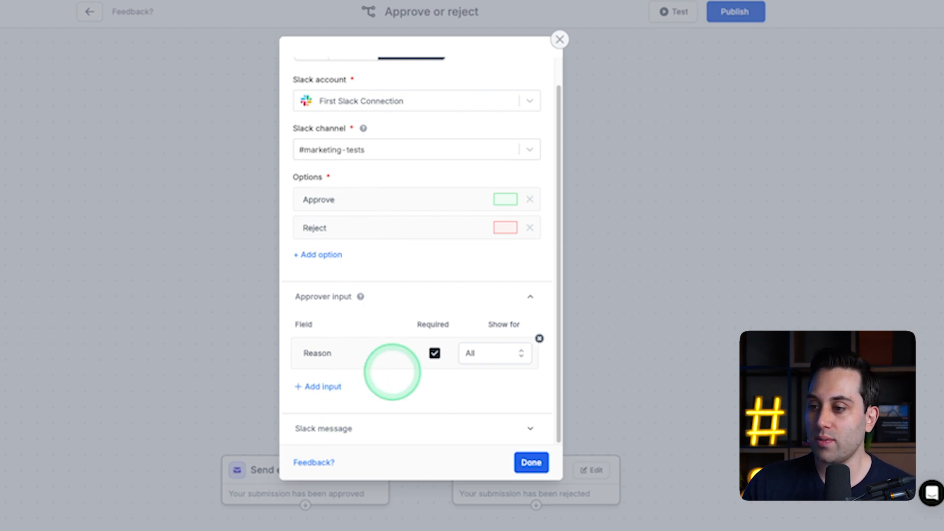
left_click(482, 421)
scroll(386, 322, "down", 2)
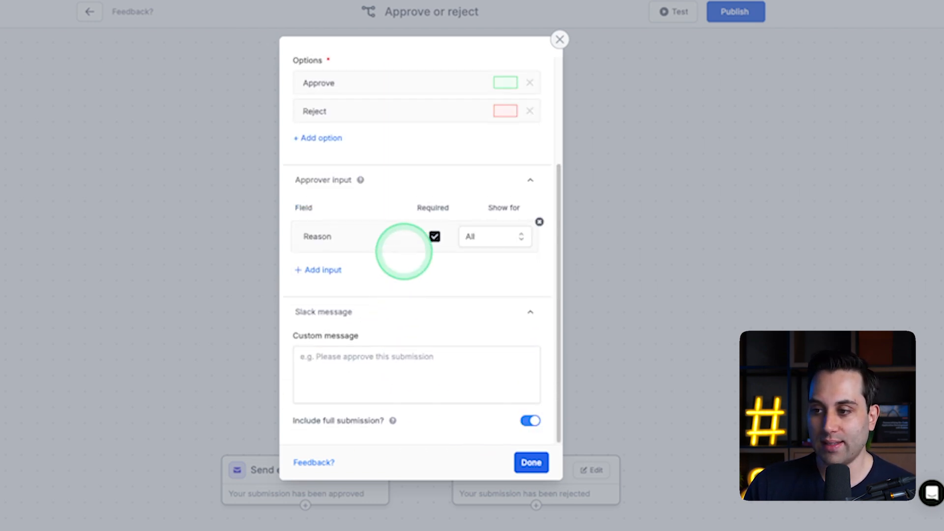
left_click(337, 362)
type("Please review this Discount Request:")
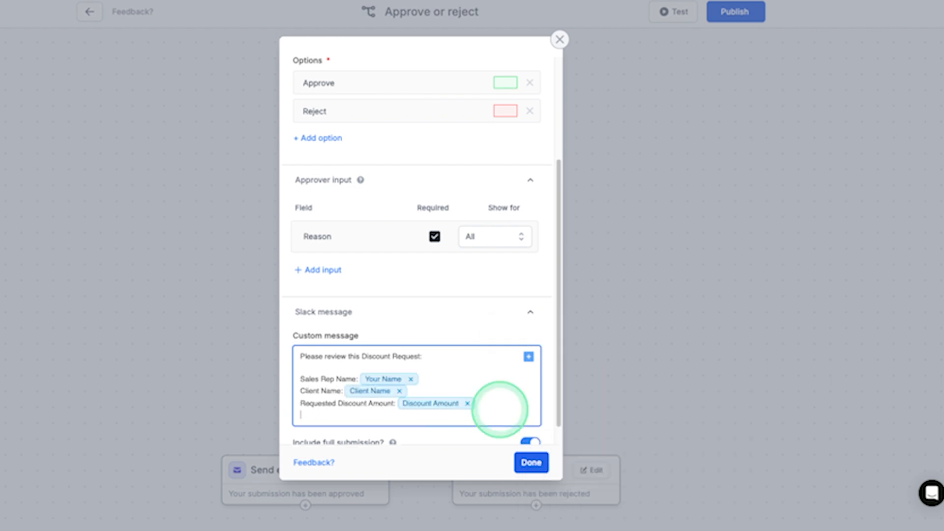
type("Reason:")
left_click(528, 356)
left_click(619, 404)
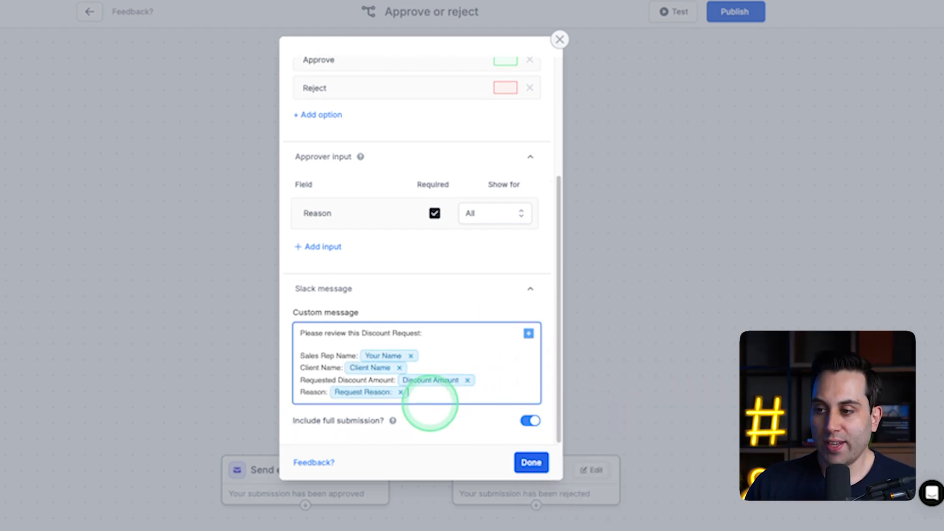
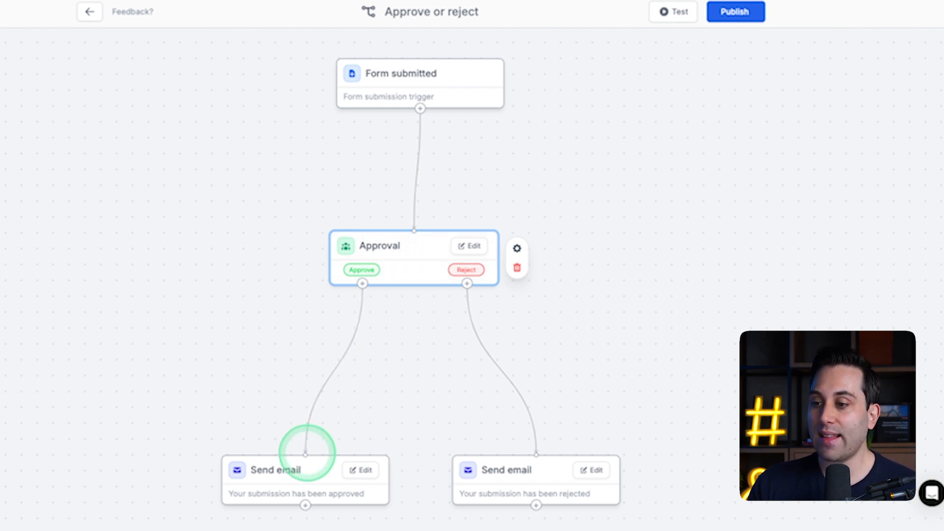
Step: Edit the email sent on approval and set its style to Basic
scroll(391, 348, "down", 2)
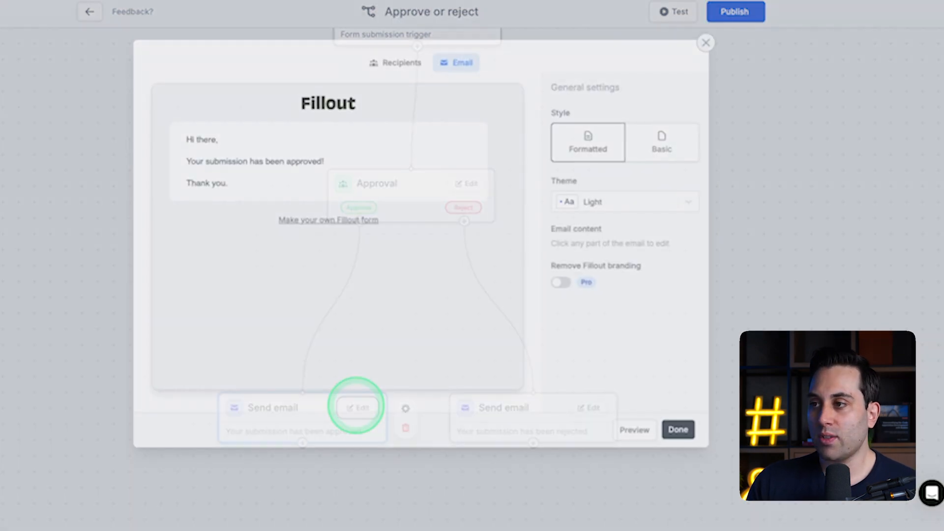
left_click(359, 409)
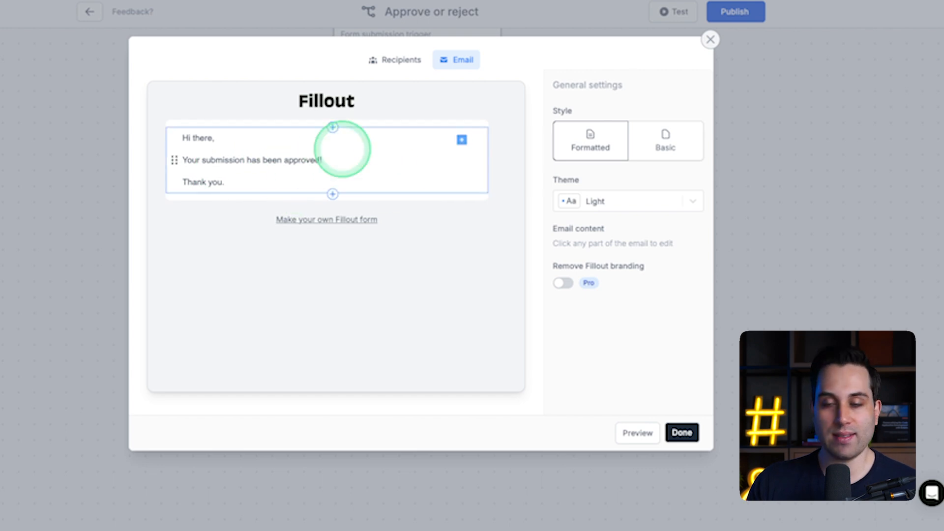
left_click(661, 144)
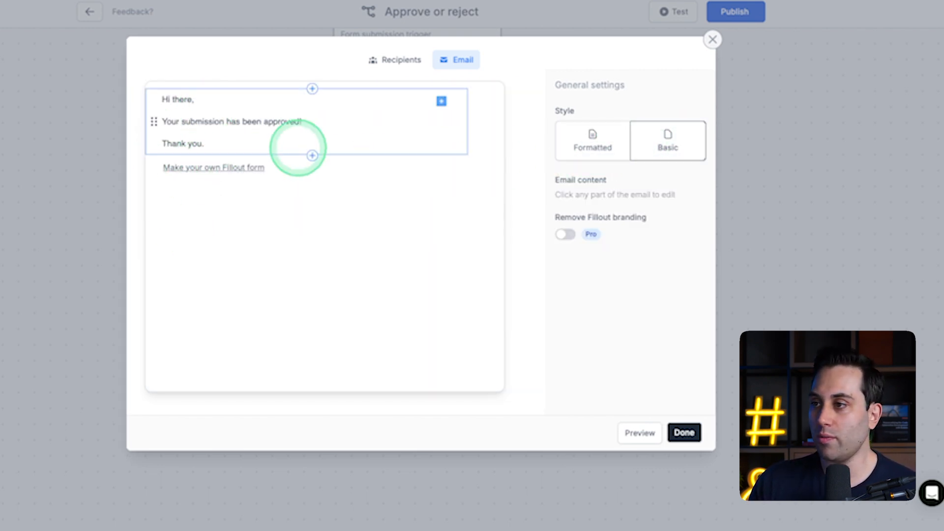
Step: Examine the approval email's recipient, subject and sender settings, along with the advanced attachment, CC, BCC and reply-to options
left_click(394, 59)
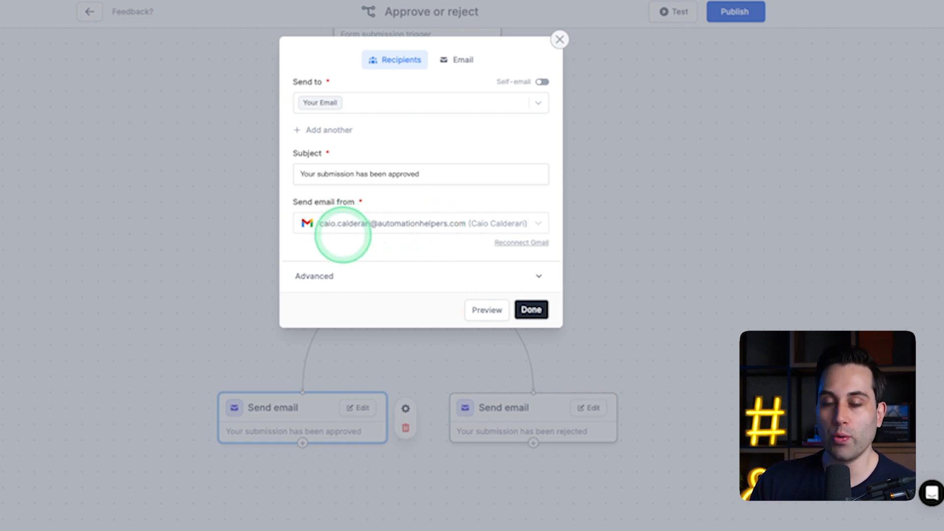
left_click(331, 271)
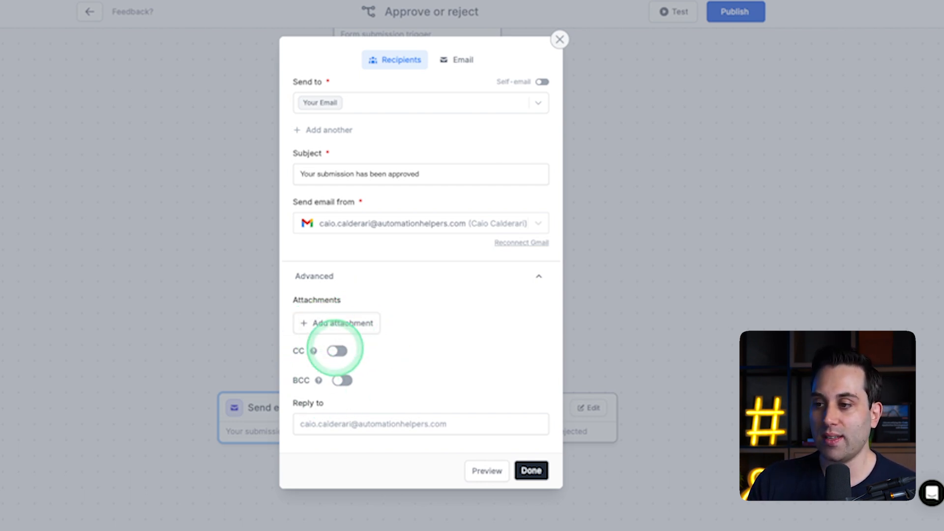
mouse_move(313, 351)
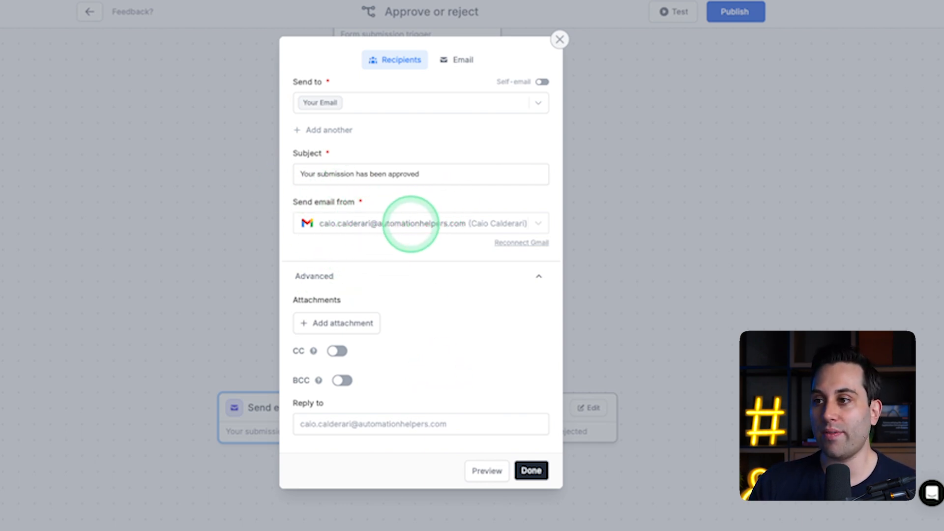
left_click(331, 129)
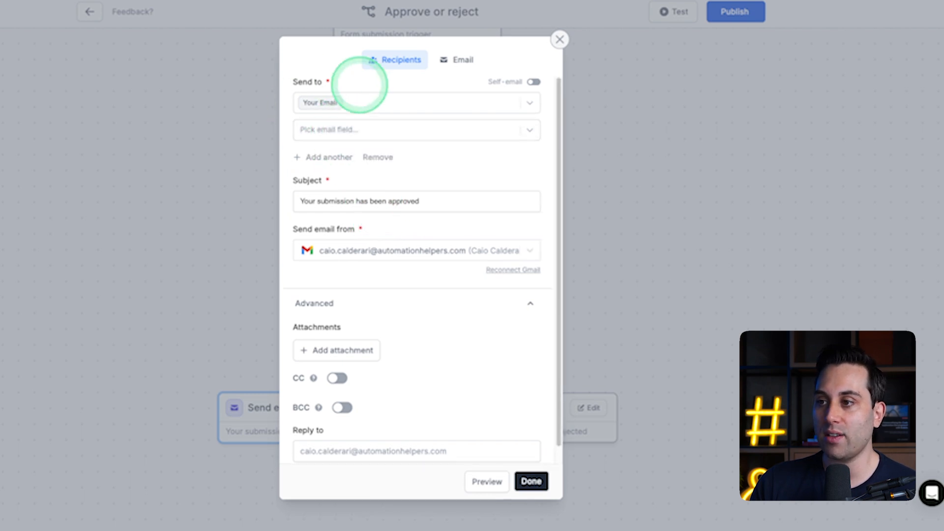
left_click(388, 122)
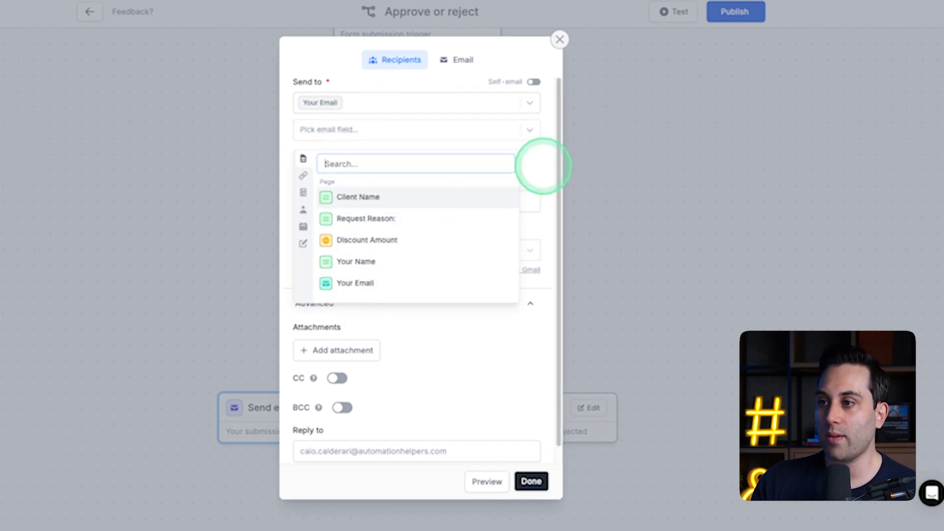
left_click(542, 165)
left_click(381, 157)
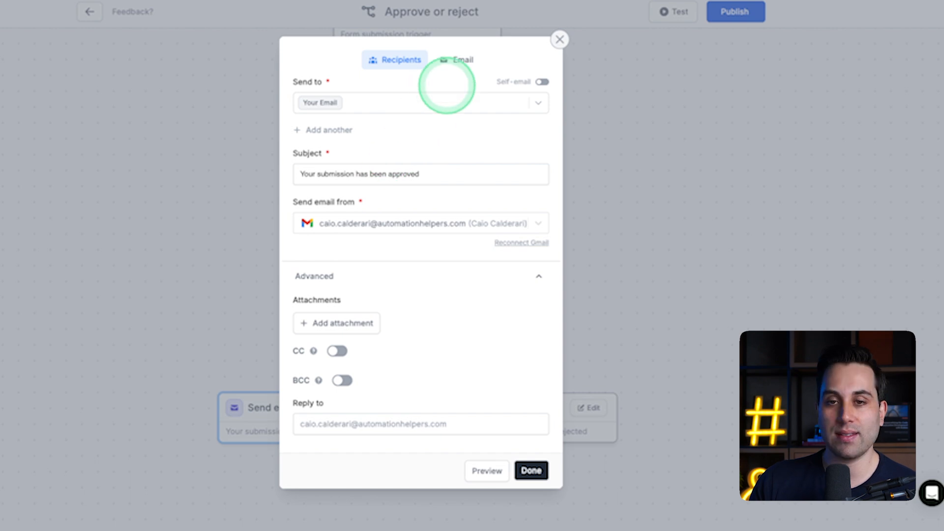
Step: Return to the approval email's content and finish editing the email
left_click(453, 59)
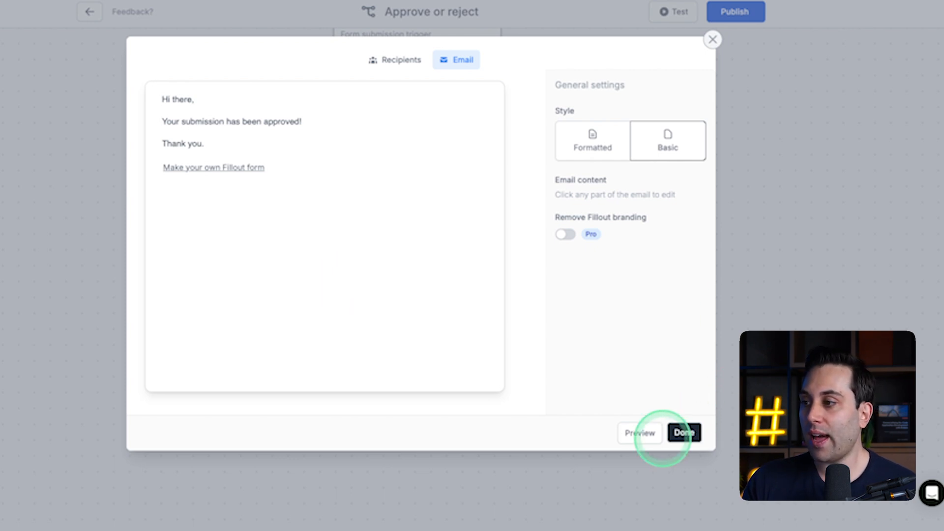
left_click(674, 433)
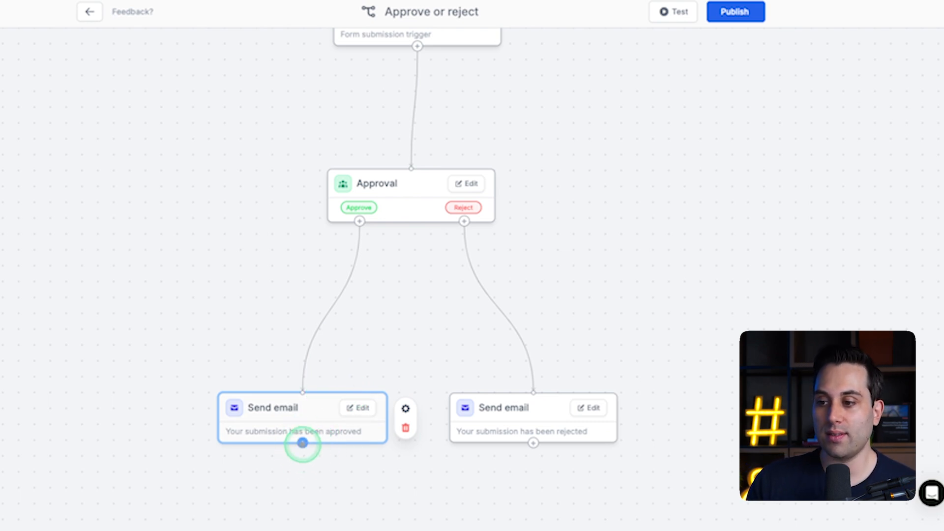
Step: Look through the actions that can be added after the approval email, then dismiss the list
left_click(302, 443)
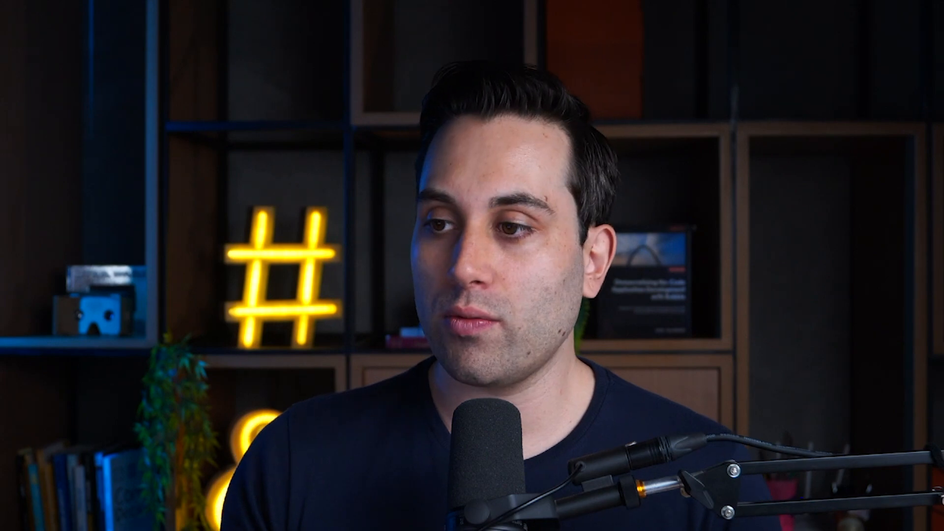
left_click(328, 230)
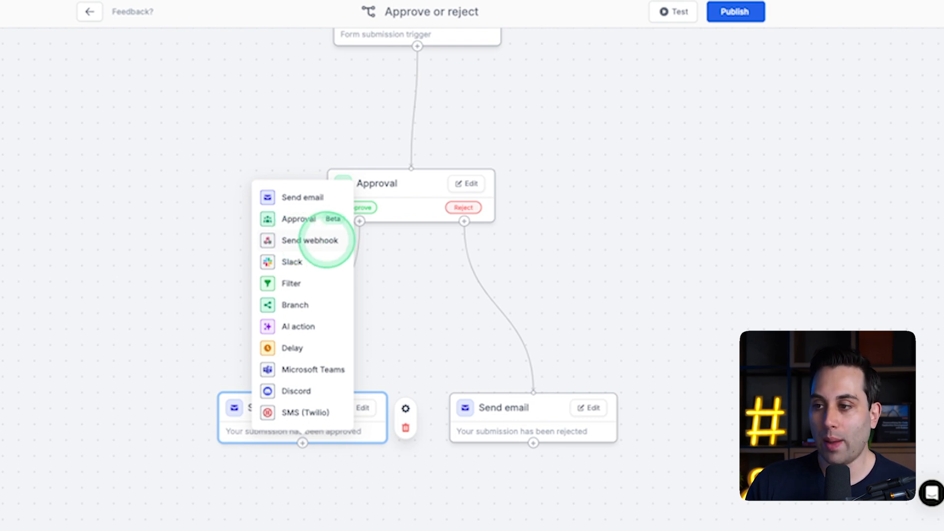
left_click(421, 253)
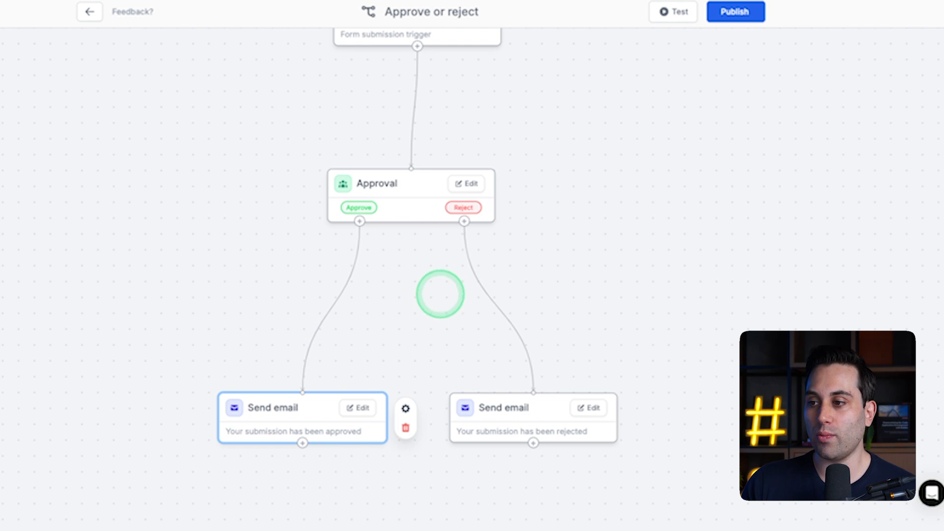
Step: Set the rejection email's style to Basic and finish editing it
left_click_drag(358, 339, 356, 312)
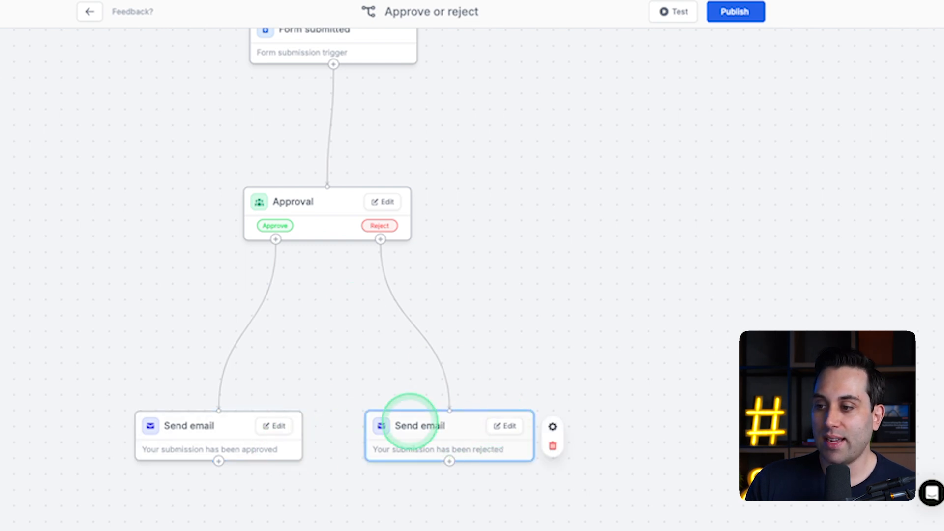
left_click(503, 426)
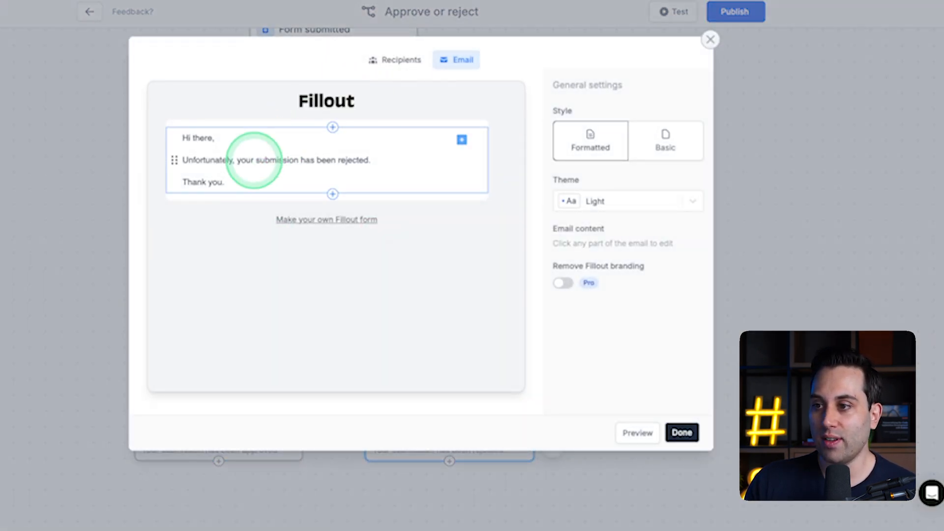
left_click(669, 147)
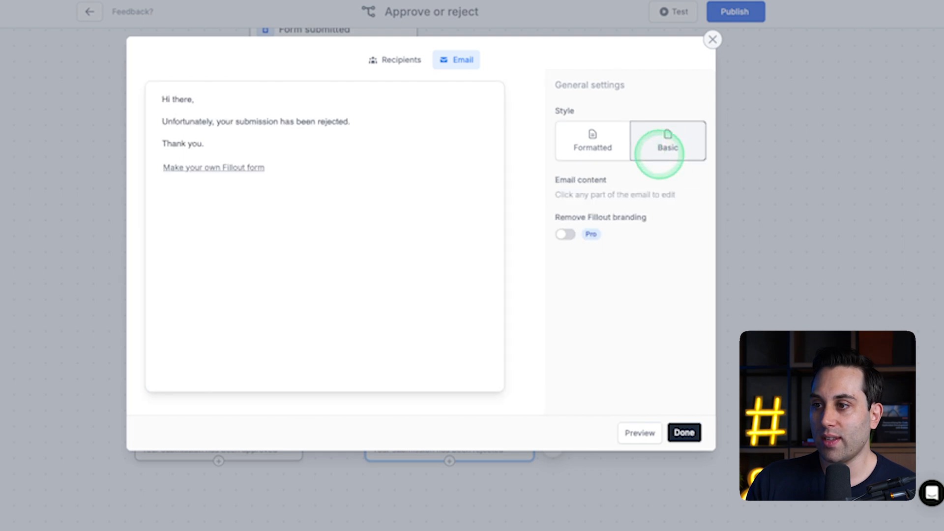
left_click(686, 434)
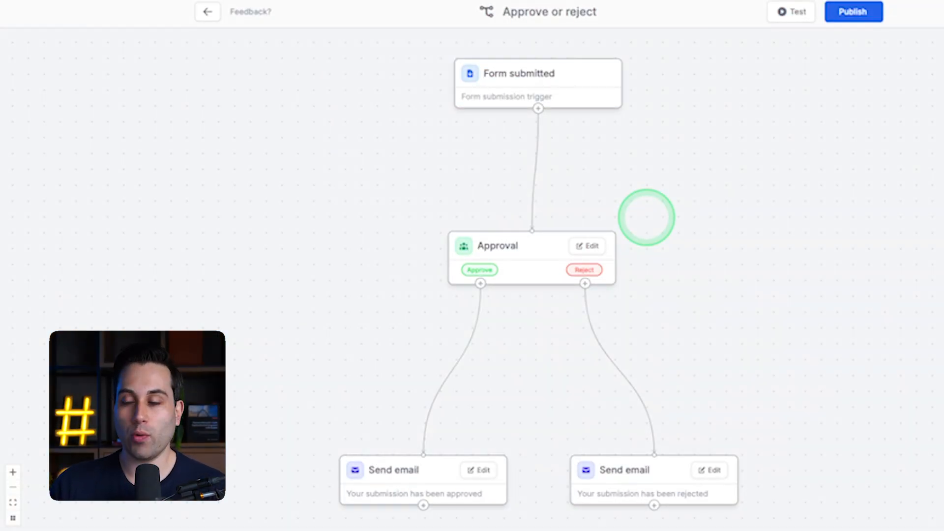
Step: Publish the Approve or reject workflow and return to the form's workflow list
left_click(847, 16)
left_click(634, 134)
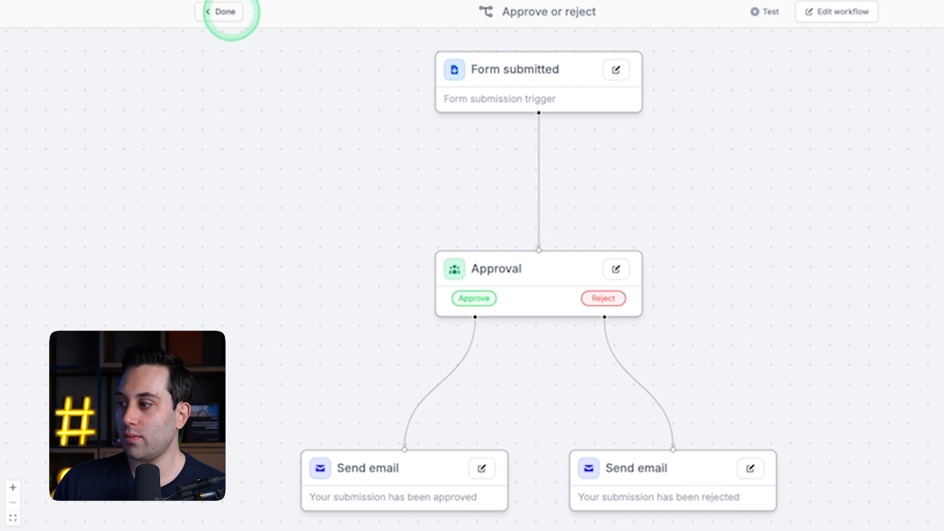
left_click(227, 17)
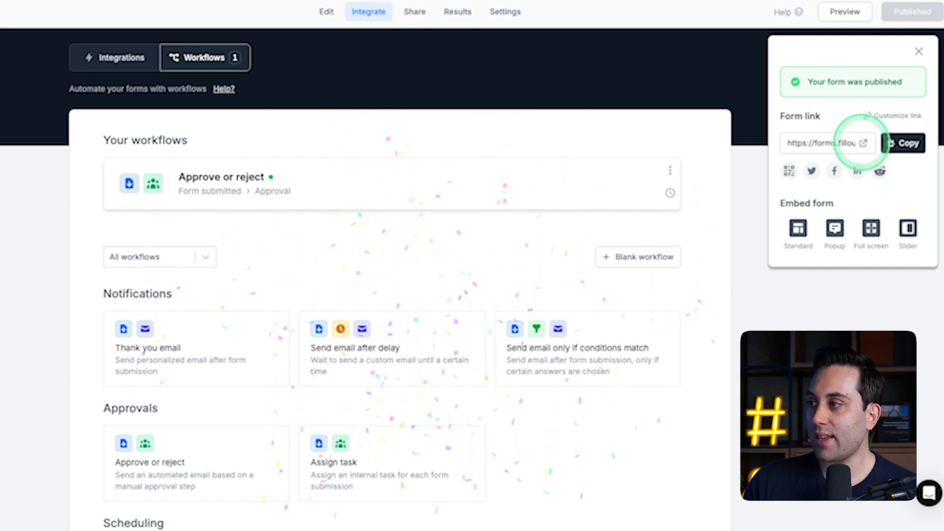
Step: Copy the published form's link and open the form
left_click(903, 142)
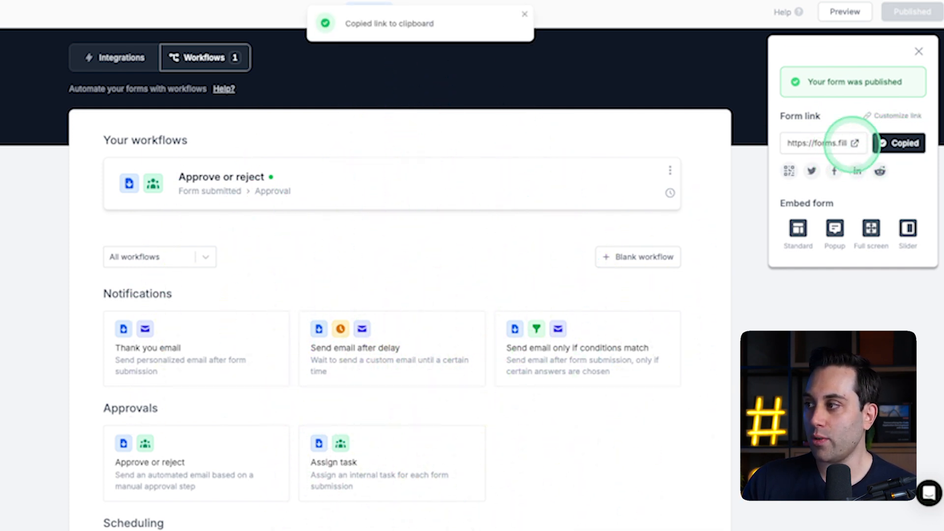
left_click(863, 143)
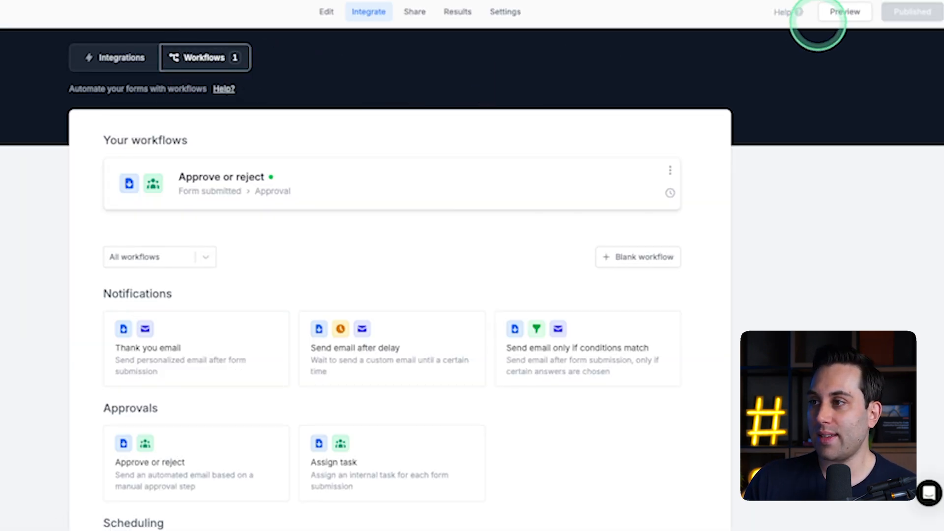
Step: Examine the sample submission offered for testing the Approve or reject workflow, without running it
left_click(485, 192)
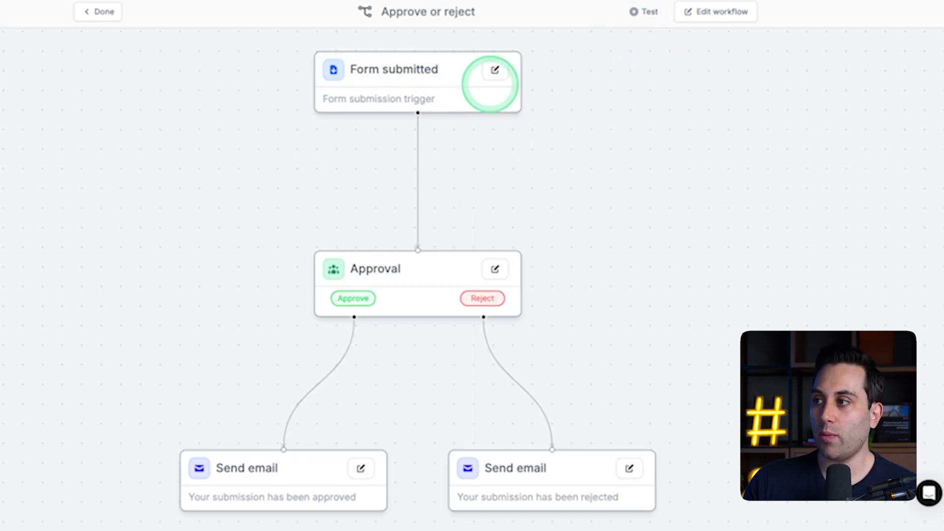
left_click(639, 11)
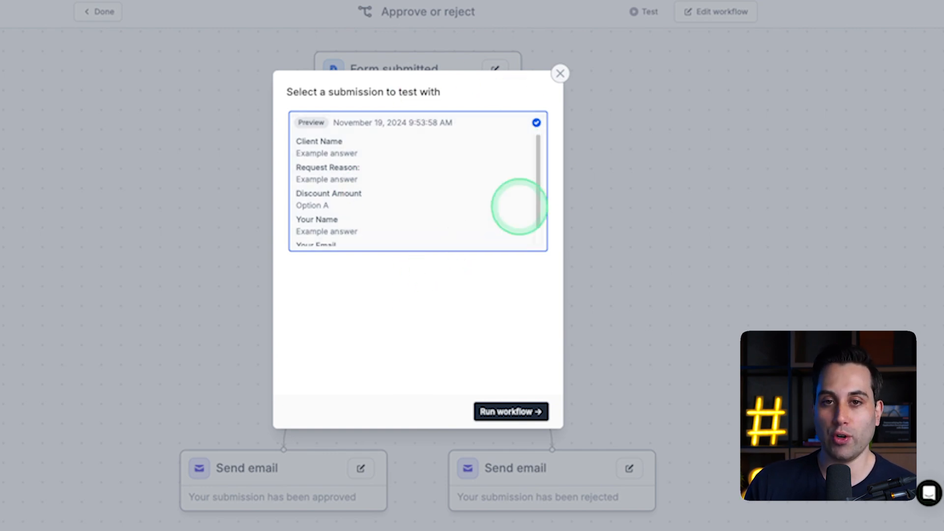
left_click(560, 74)
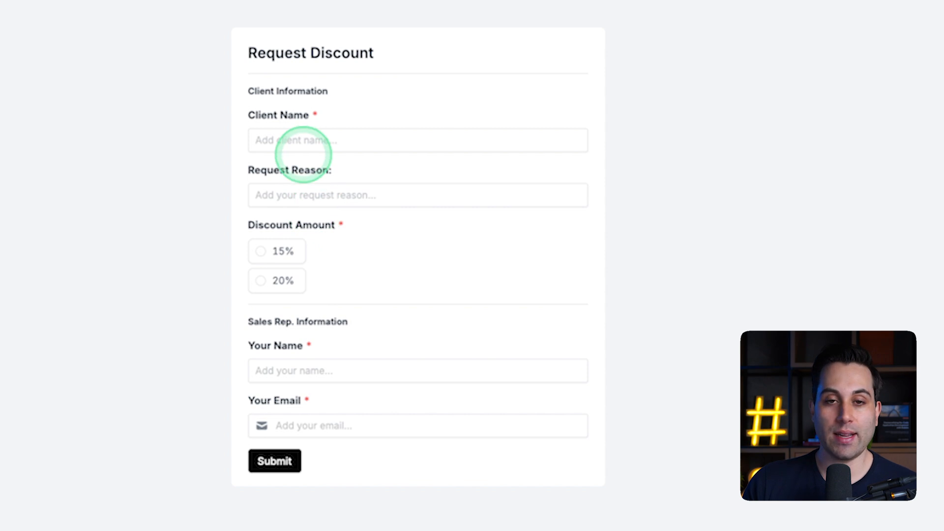
Step: Fill in the Request Discount form with client "Awesome Client", reason "Big client, requesting a better deal", 15% discount, and the sales rep's name and email
left_click(316, 141)
type("Awesome Clien")
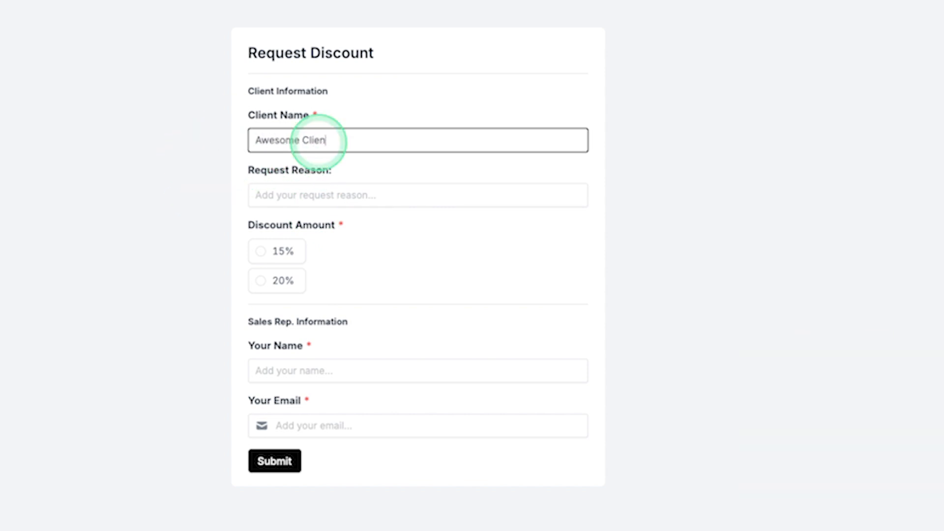
type("t")
left_click(288, 191)
type("Big client,")
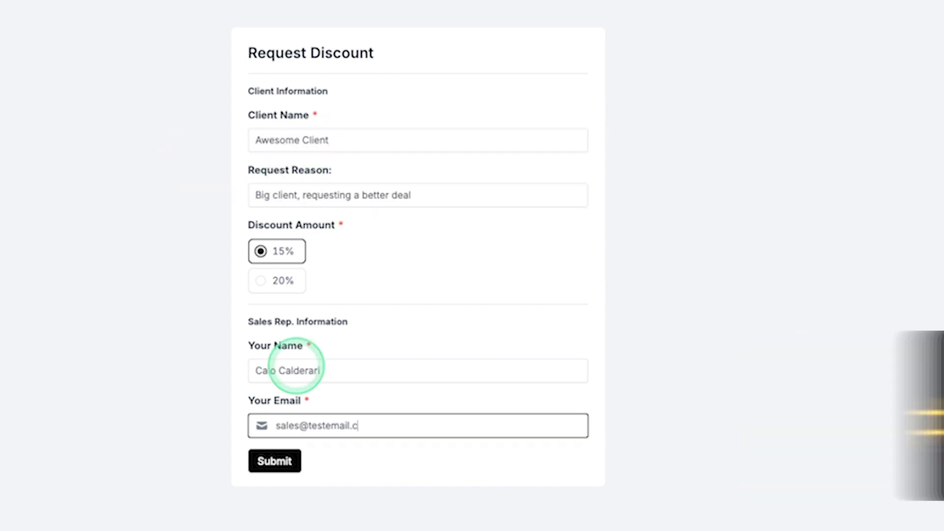
type("om")
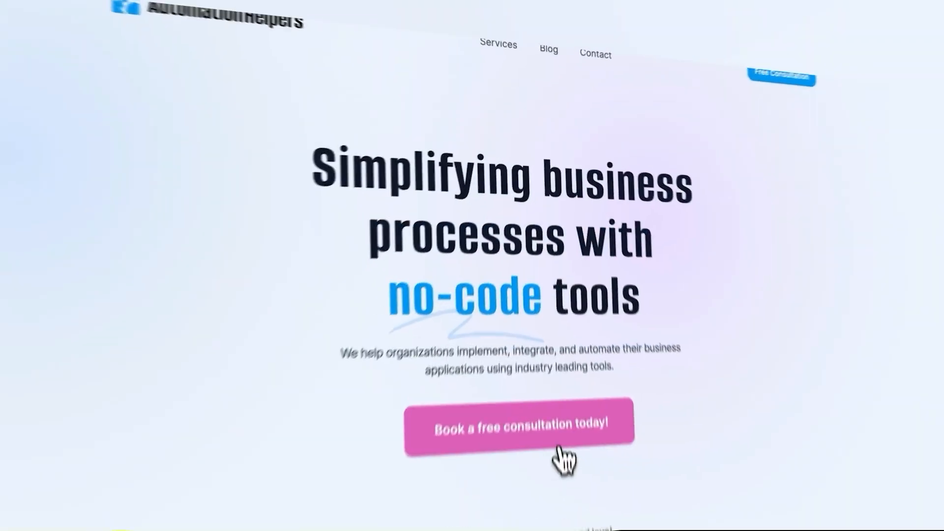
left_click(555, 370)
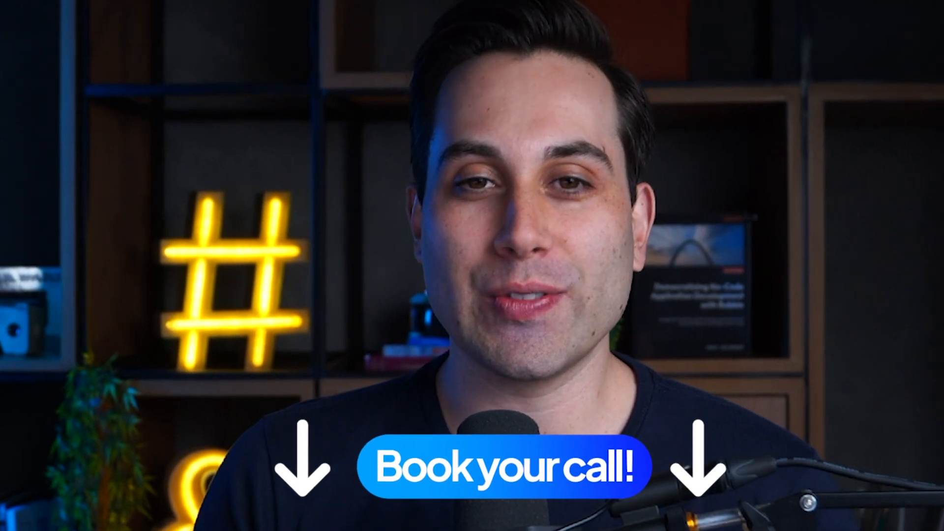
left_click(238, 412)
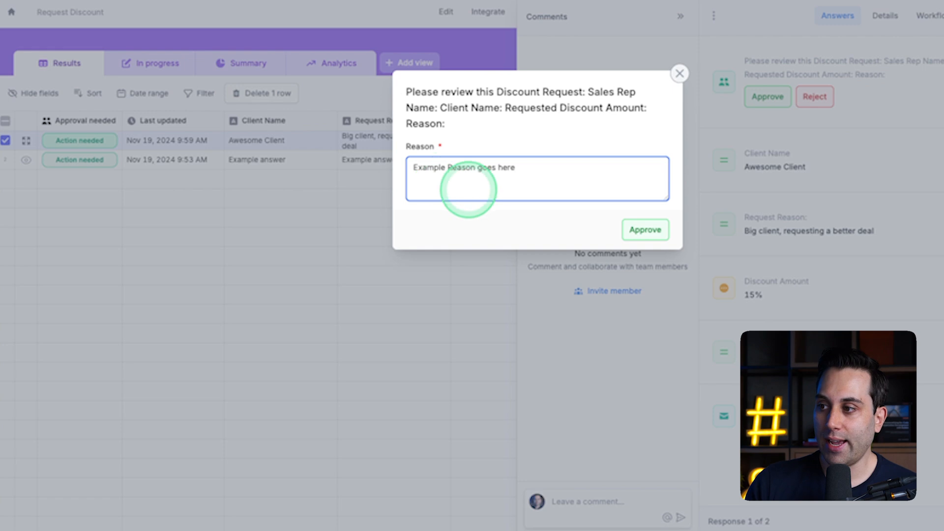
Step: Approve the Awesome Client submission with the reason "Example Reason goes here" and check the decision in Slack's #marketing-tests channel
left_click(645, 230)
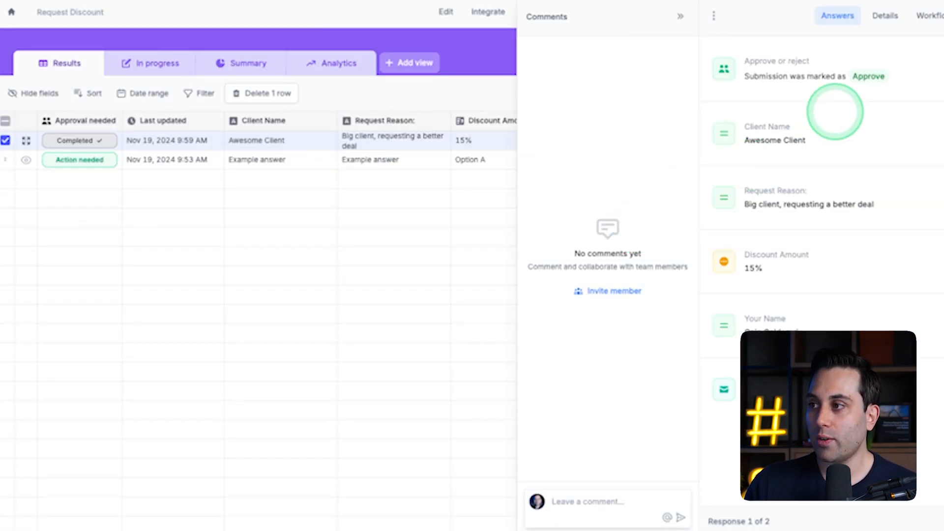
left_click(943, 16)
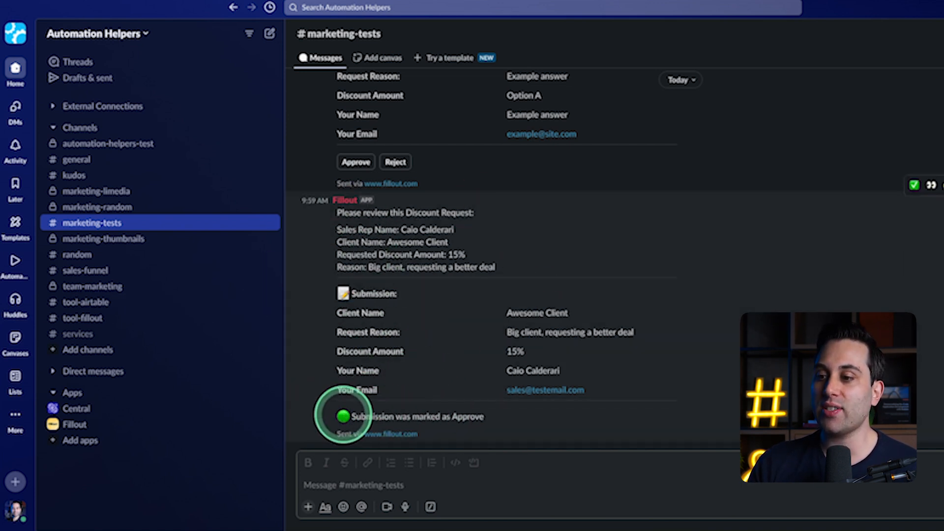
left_click(508, 417)
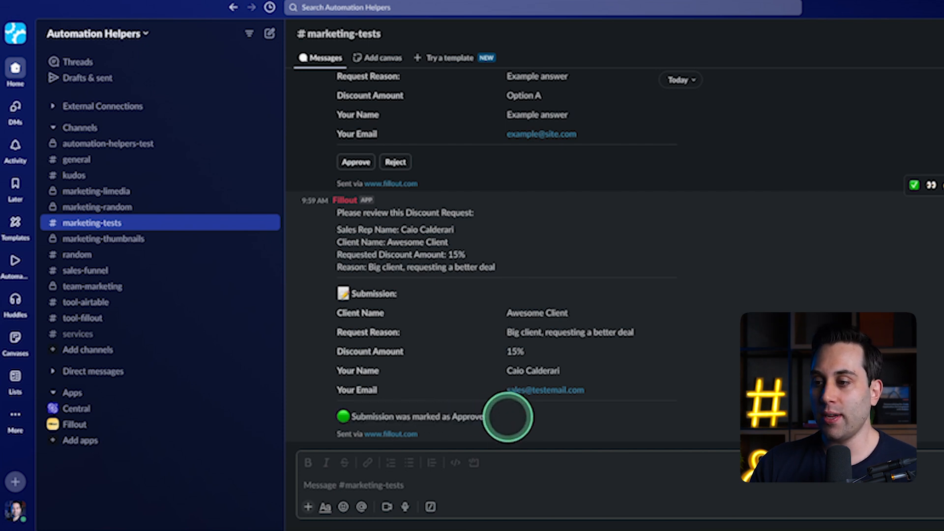